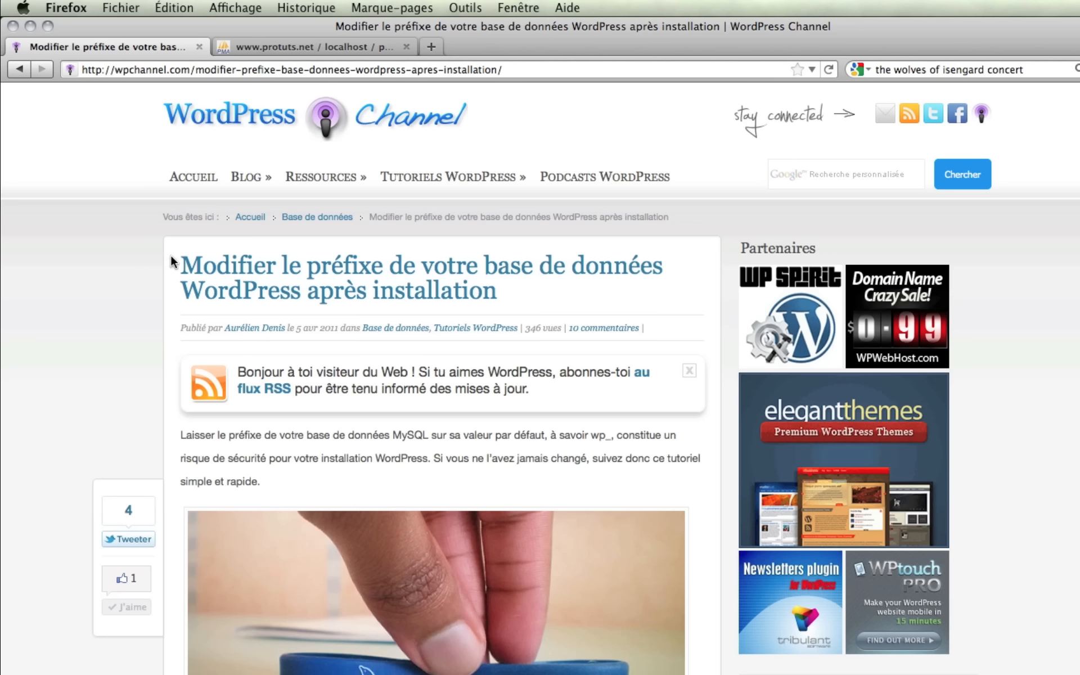
Check the eleven wp_ tables in phpMyAdmin, then scroll the tutorial to Étape n°1.
drag(178, 258, 630, 302)
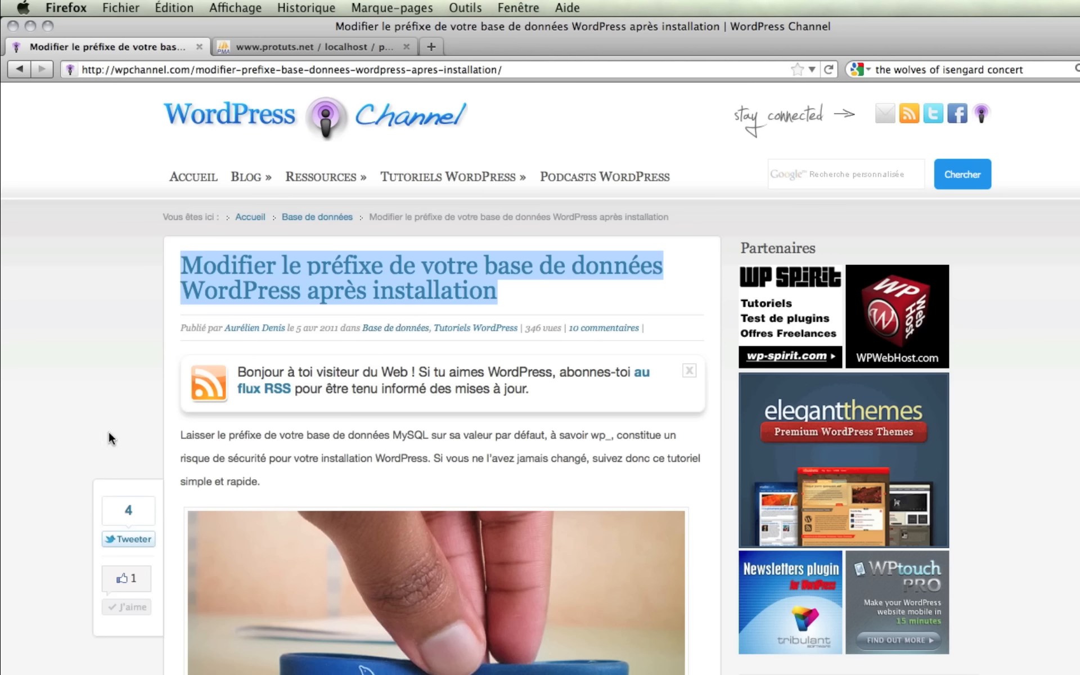
click(145, 438)
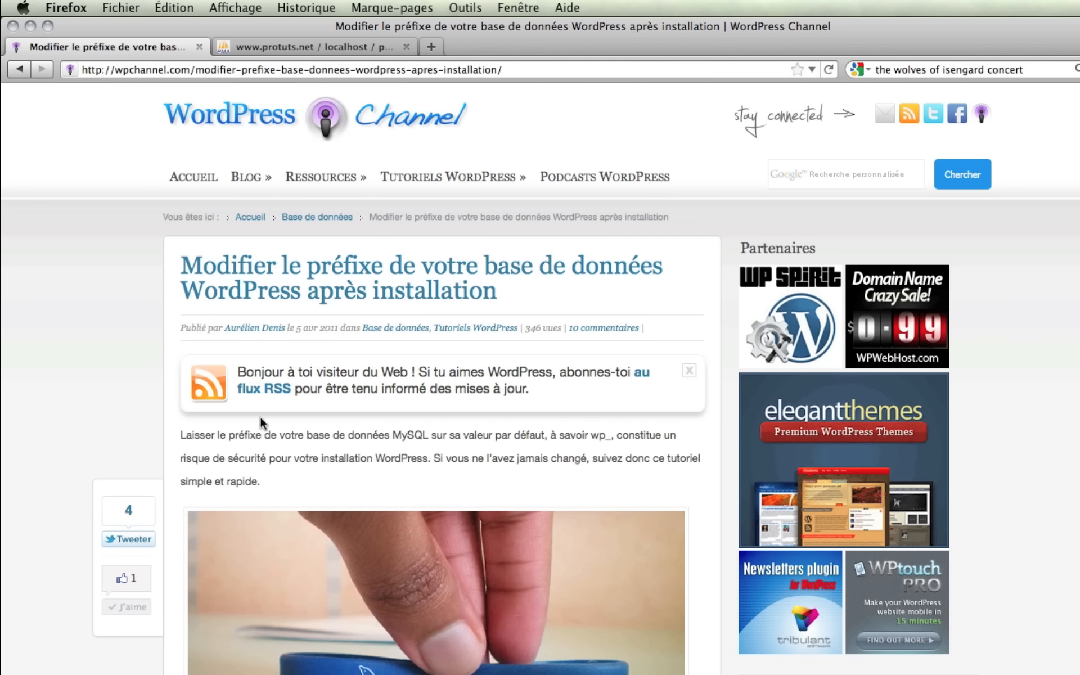
click(336, 45)
click(36, 207)
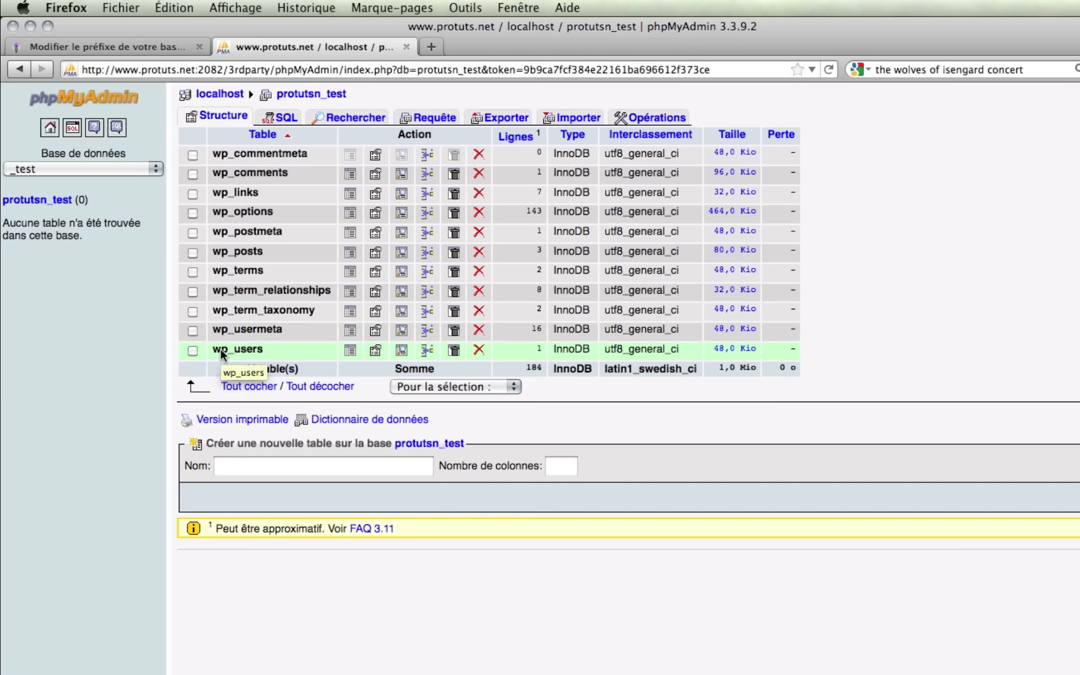
click(158, 43)
scroll(105, 373, down, 6)
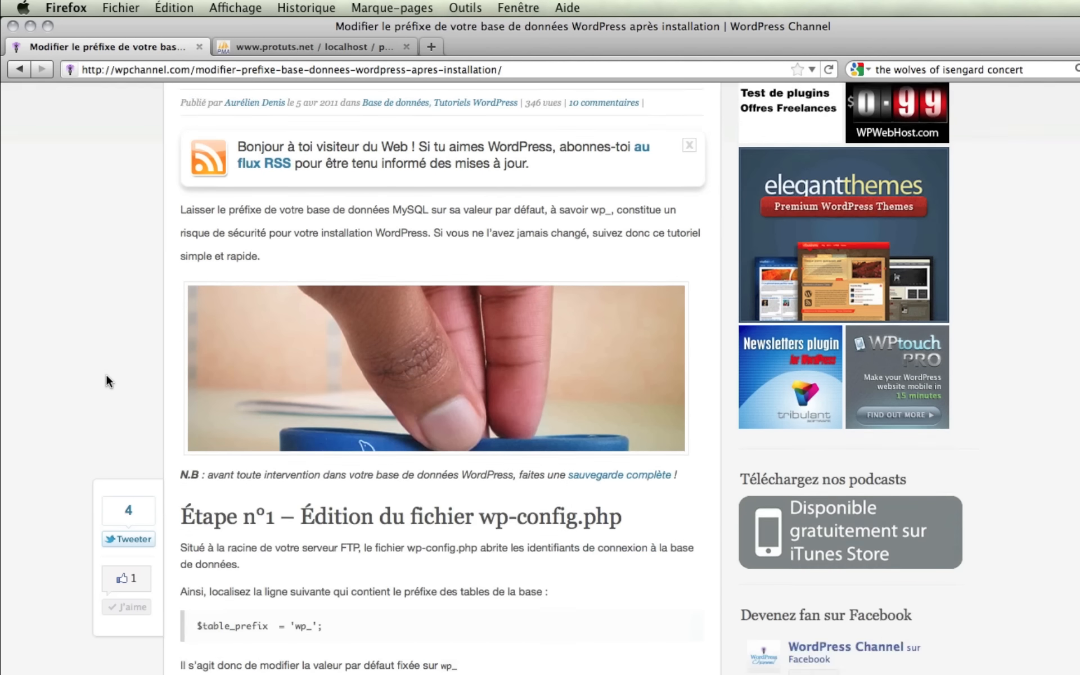
scroll(281, 404, down, 1)
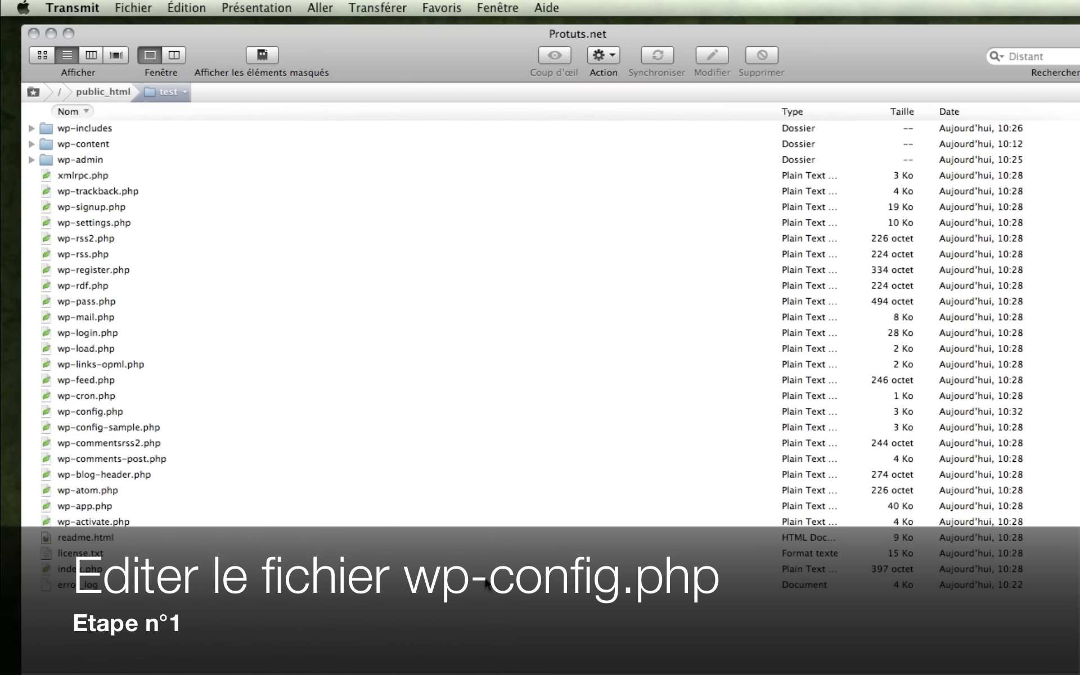
Open wp-config.php in Transmit's editor and scroll down to the table prefix setting.
click(101, 412)
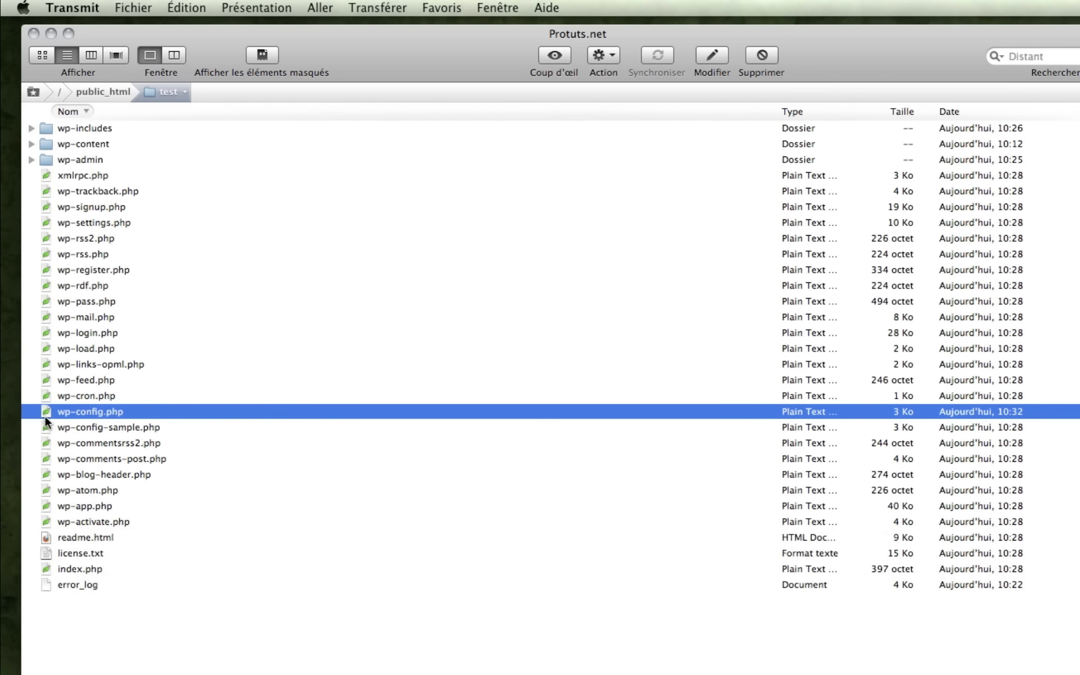
right_click(136, 412)
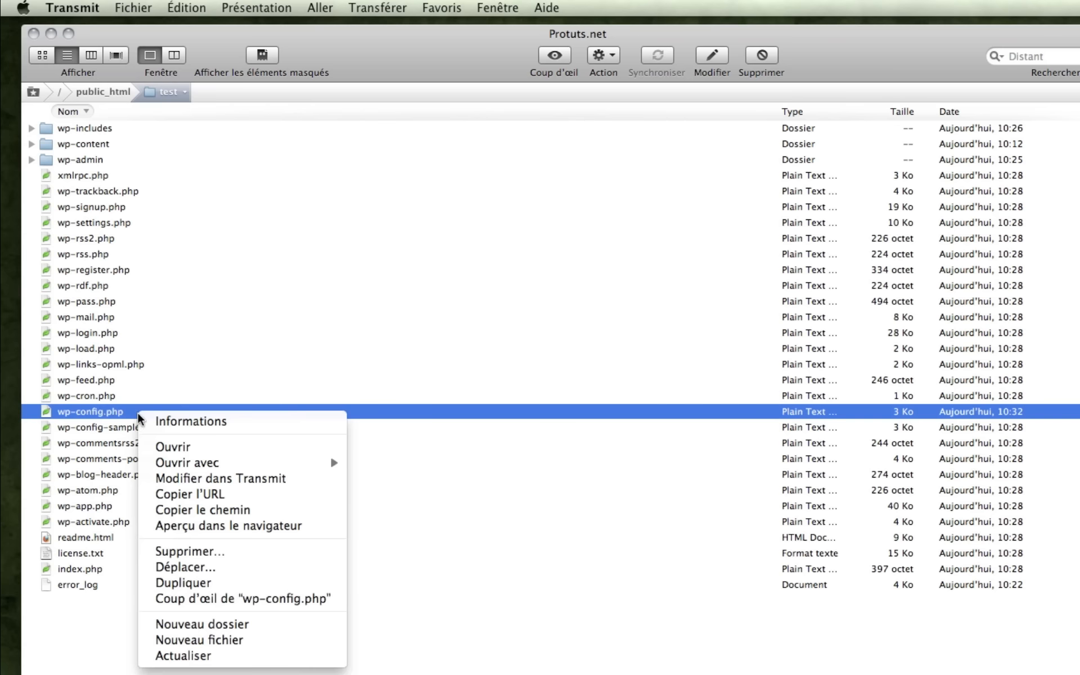
click(260, 479)
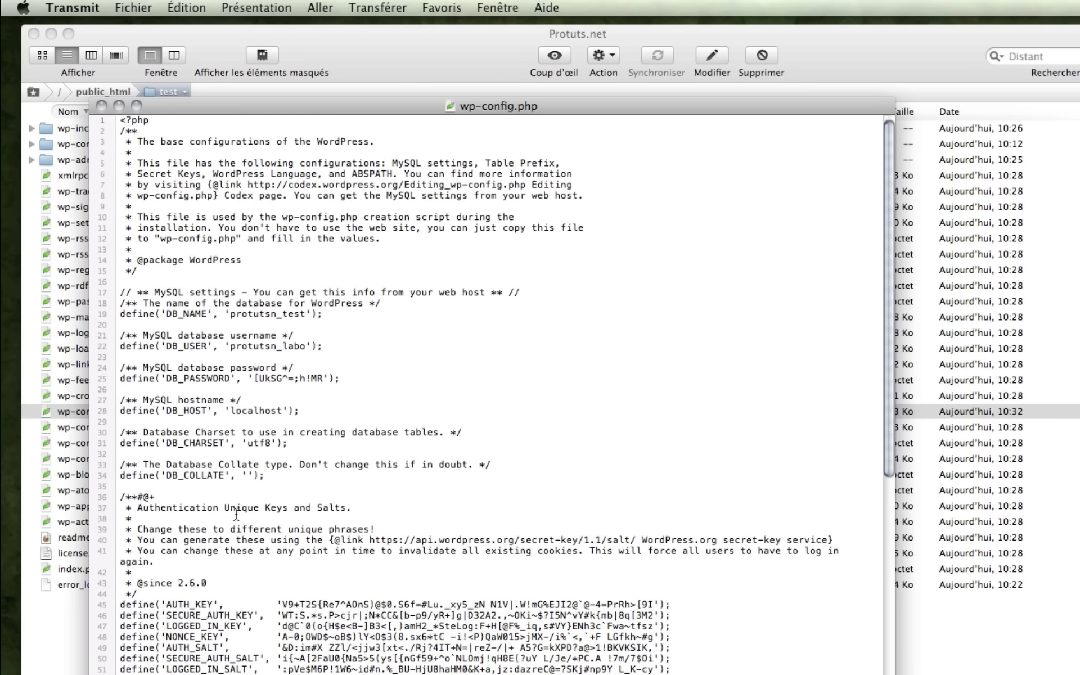
drag(253, 379, 333, 380)
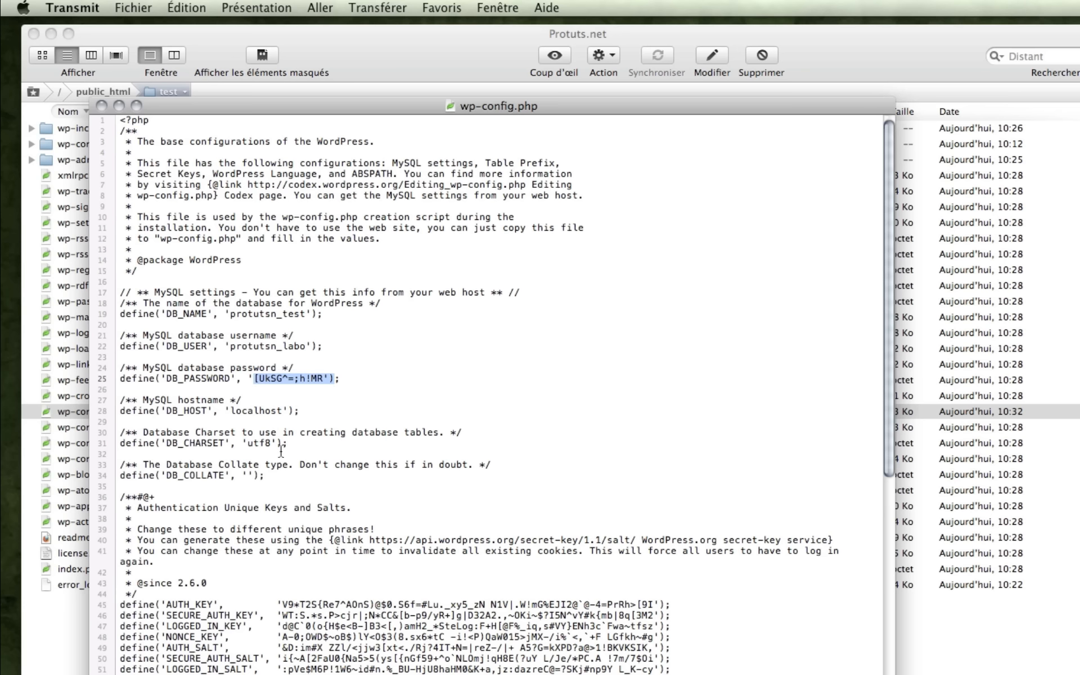
scroll(285, 451, down, 3)
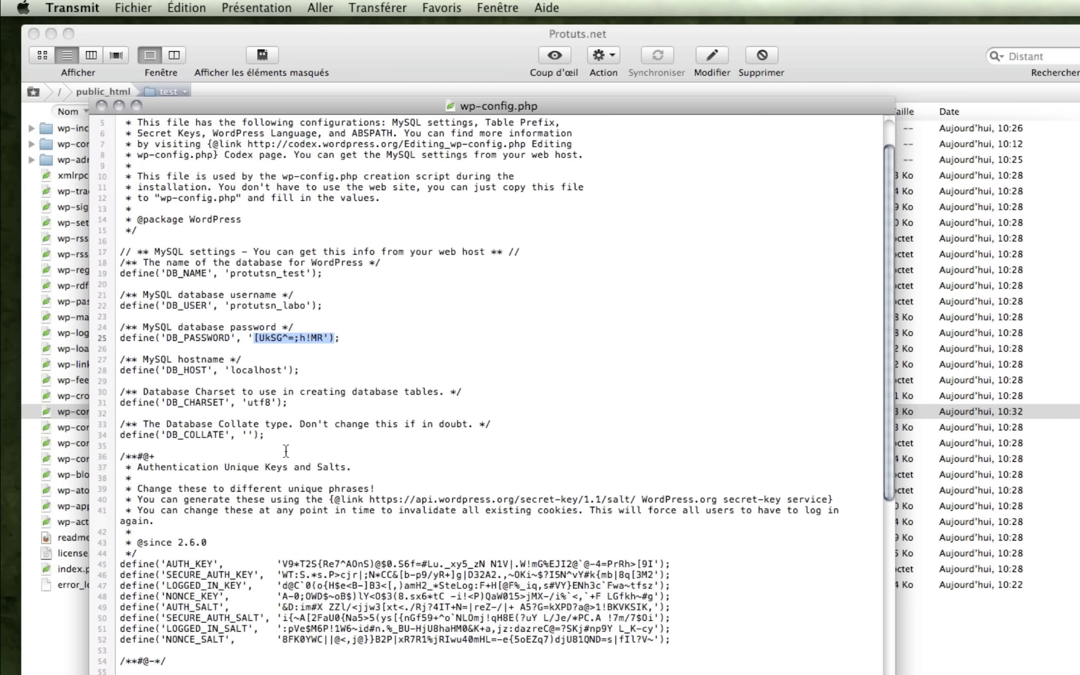
scroll(286, 451, down, 10)
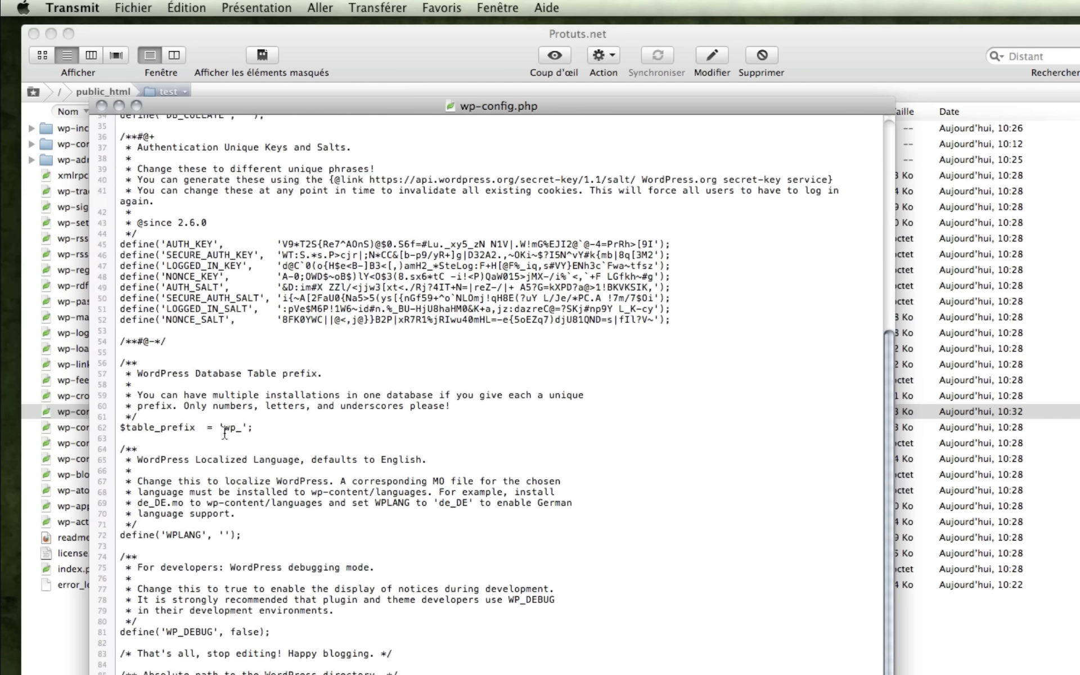
Change $table_prefix from 'wp_' to 'wptest_' and save wp-config.php.
drag(121, 371, 299, 430)
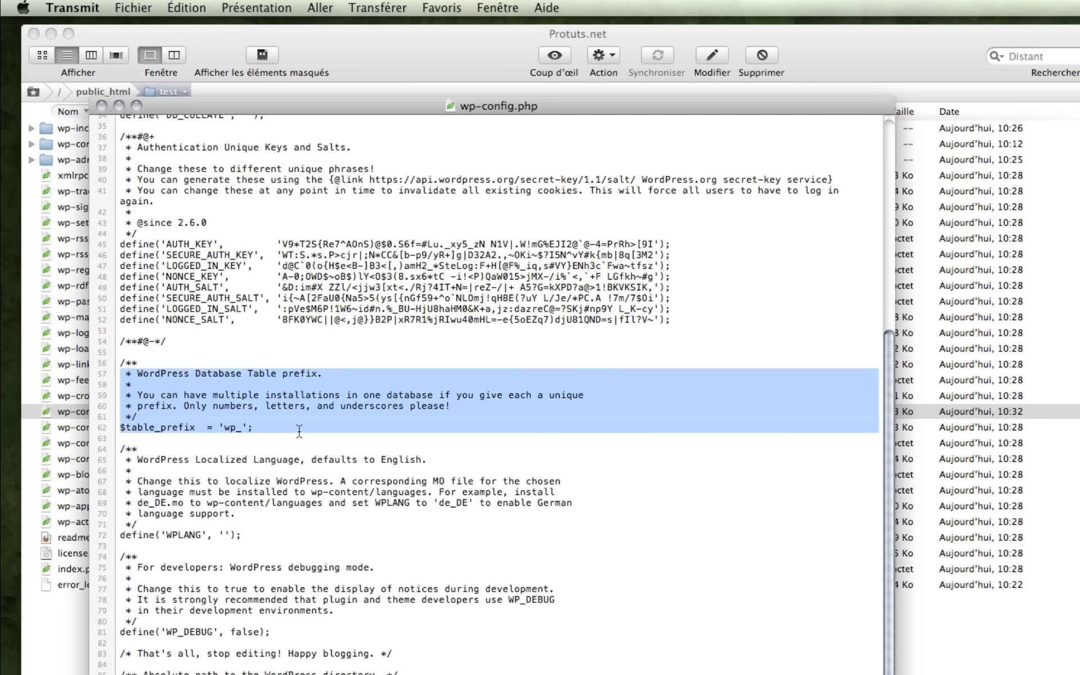
click(236, 431)
double_click(228, 430)
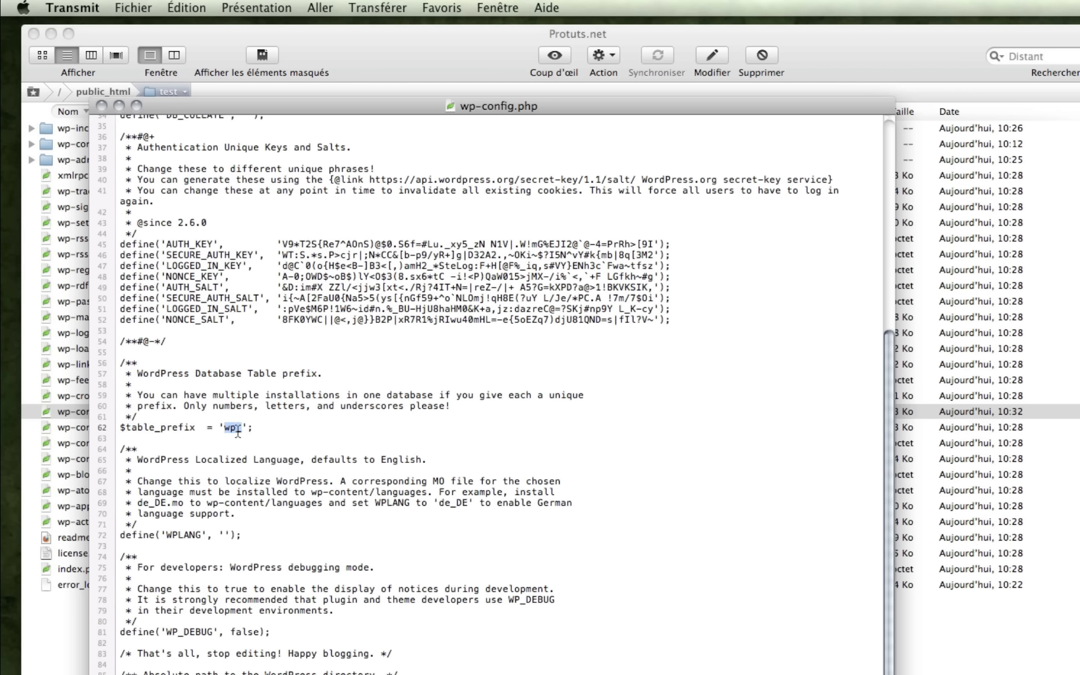
key(BackSpace)
text(wptest_)
double_click(244, 428)
drag(259, 428, 220, 429)
key(super+c)
click(101, 105)
click(653, 200)
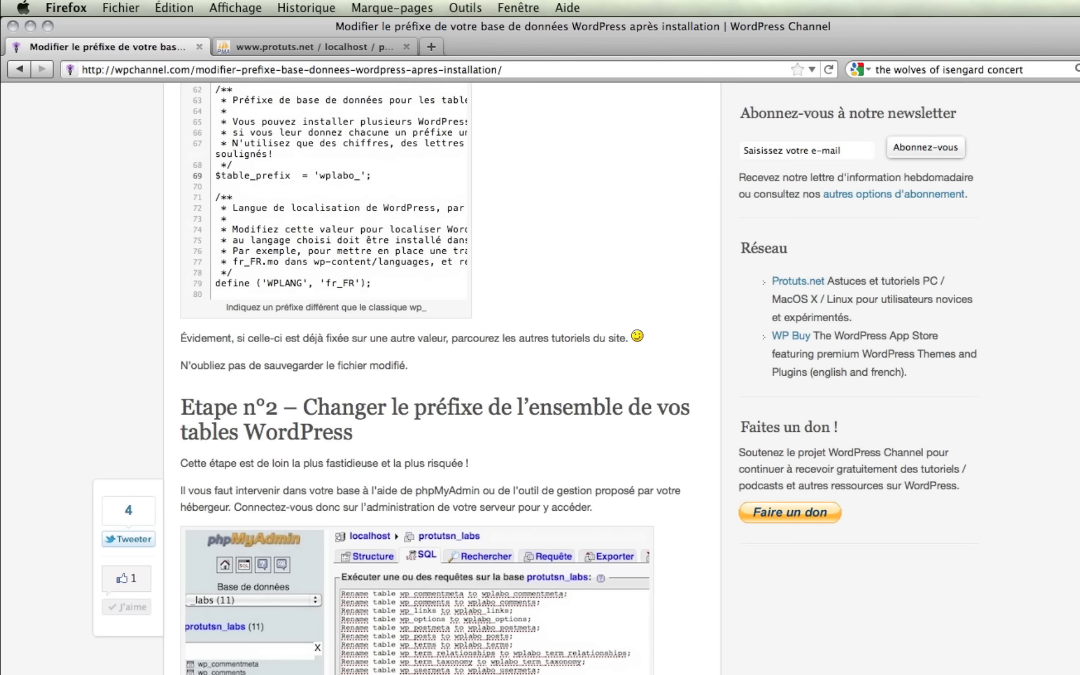
Go back to the protutsn_test Structure page in phpMyAdmin.
click(294, 52)
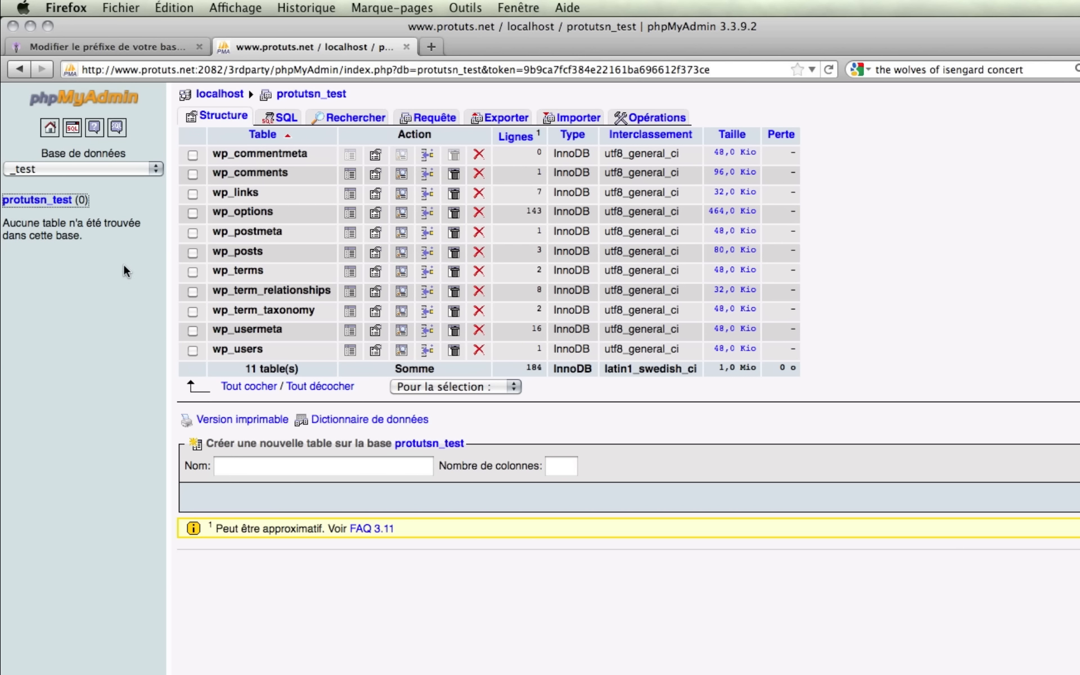
Paste the tutorial's eleven Rename table statements into the protutsn_test SQL query box.
click(281, 120)
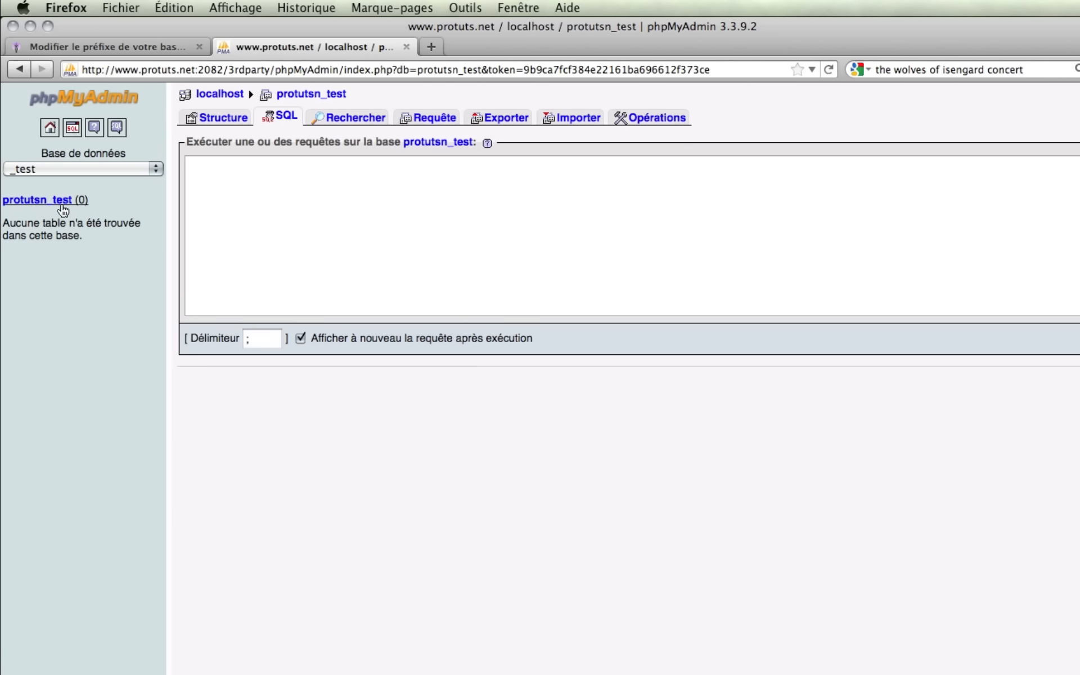
click(304, 182)
text(wptest)
key(BackSpace)
key(BackSpace)
key(BackSpace)
key(BackSpace)
key(BackSpace)
key(BackSpace)
click(150, 49)
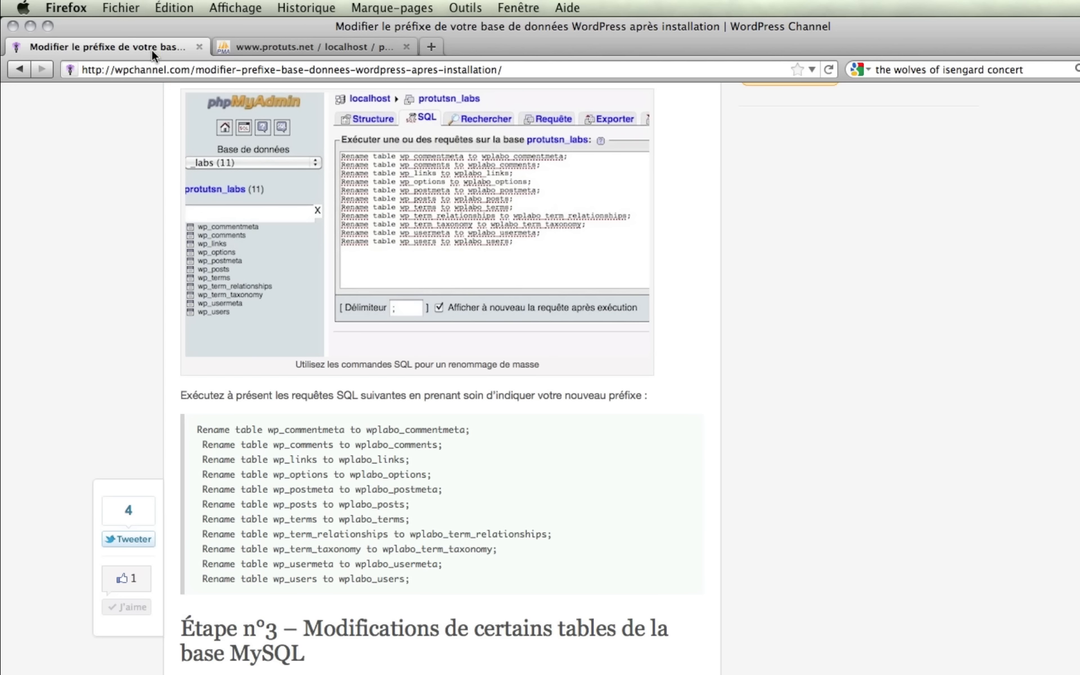
drag(195, 424, 455, 580)
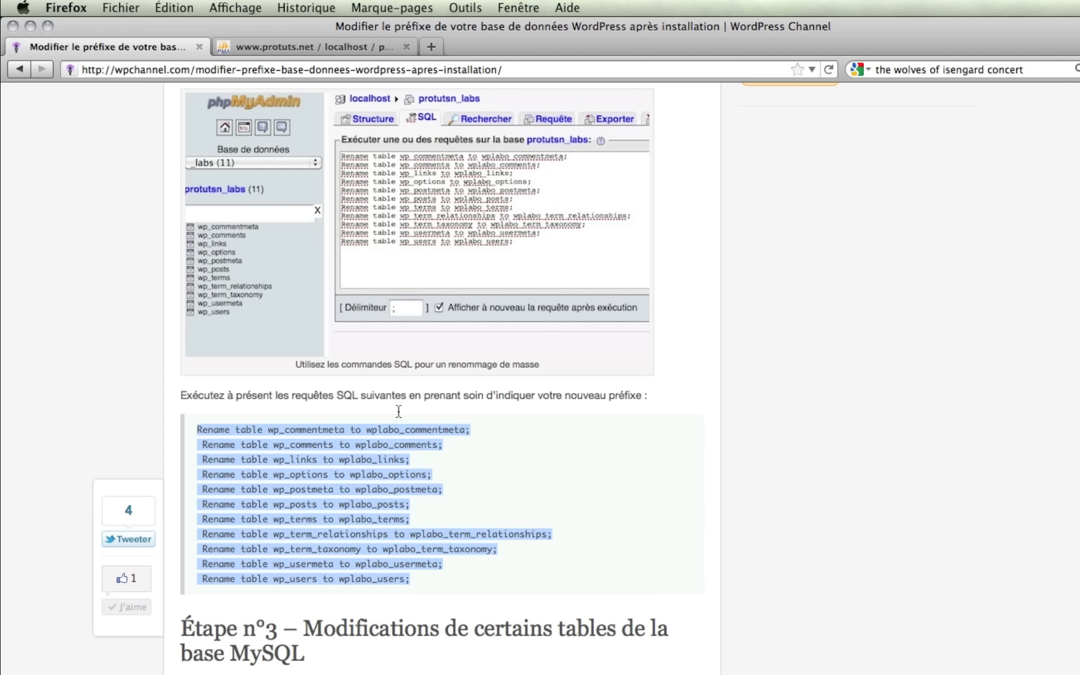
click(292, 55)
key(super+v)
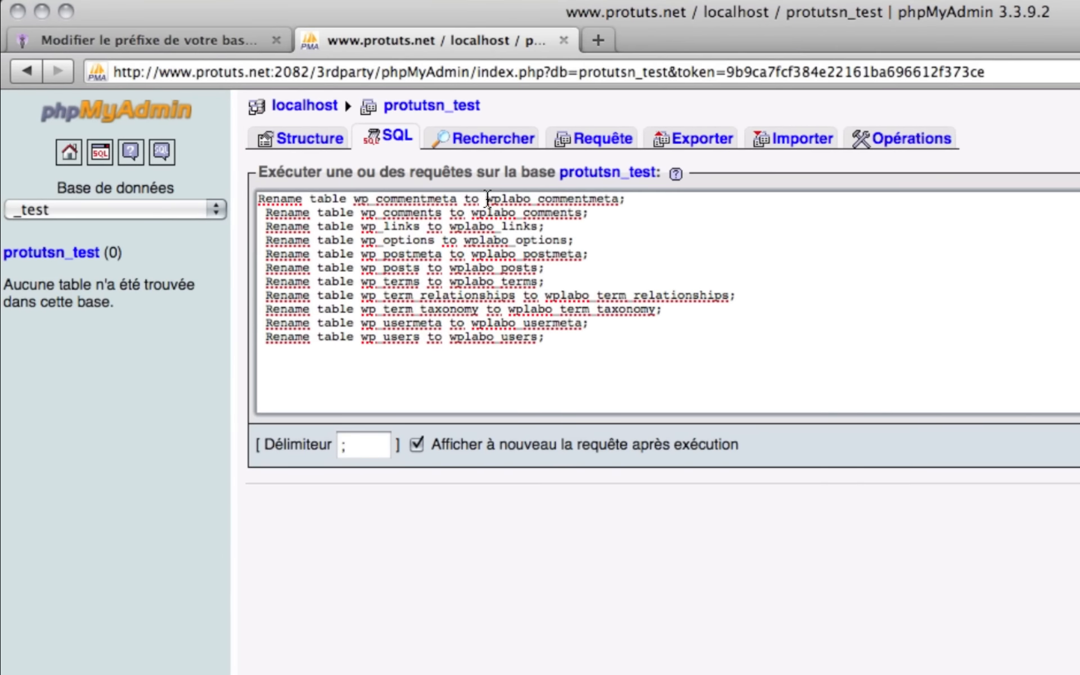
Replace wplabo with wptest in the first Rename statements, down to the postmeta line.
drag(487, 200, 530, 200)
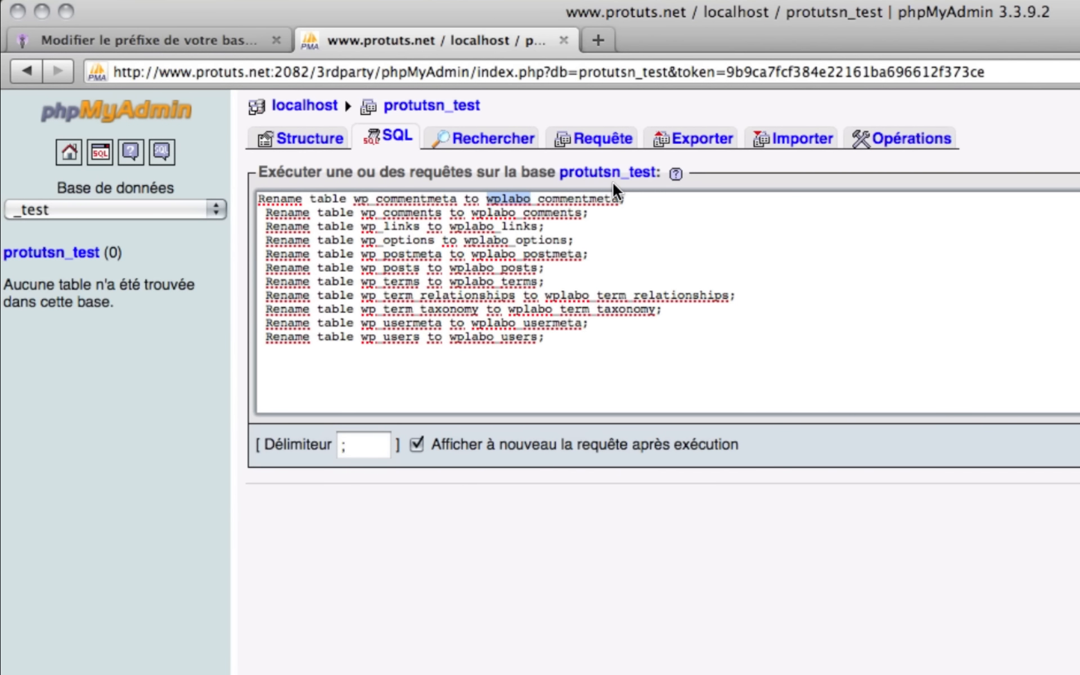
text(wptest)
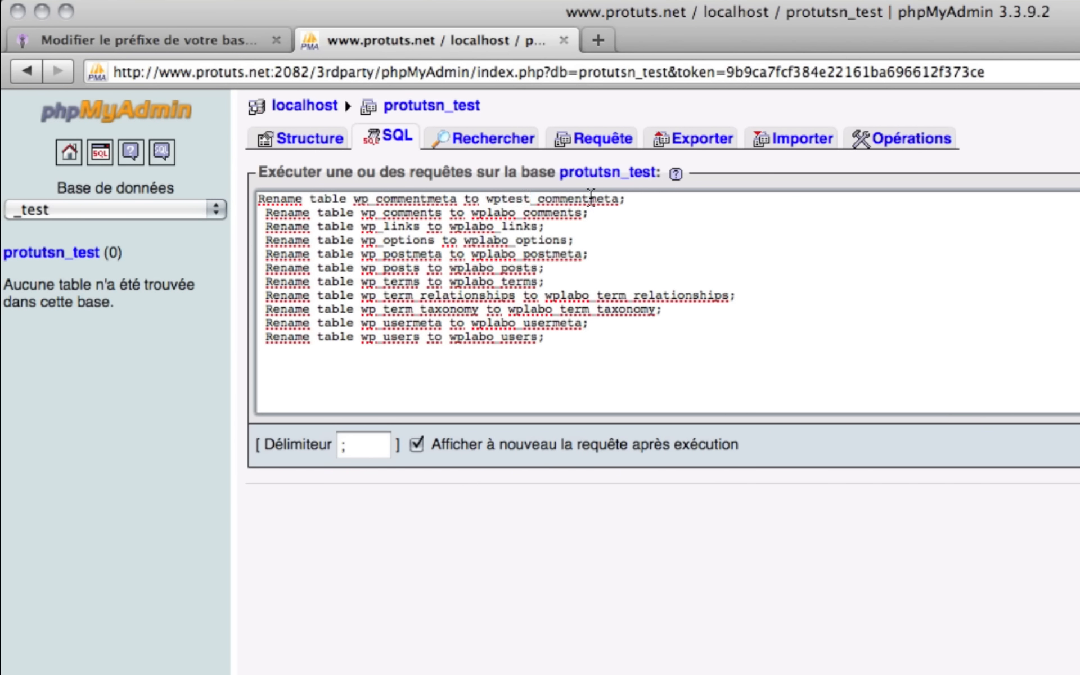
drag(487, 199, 530, 199)
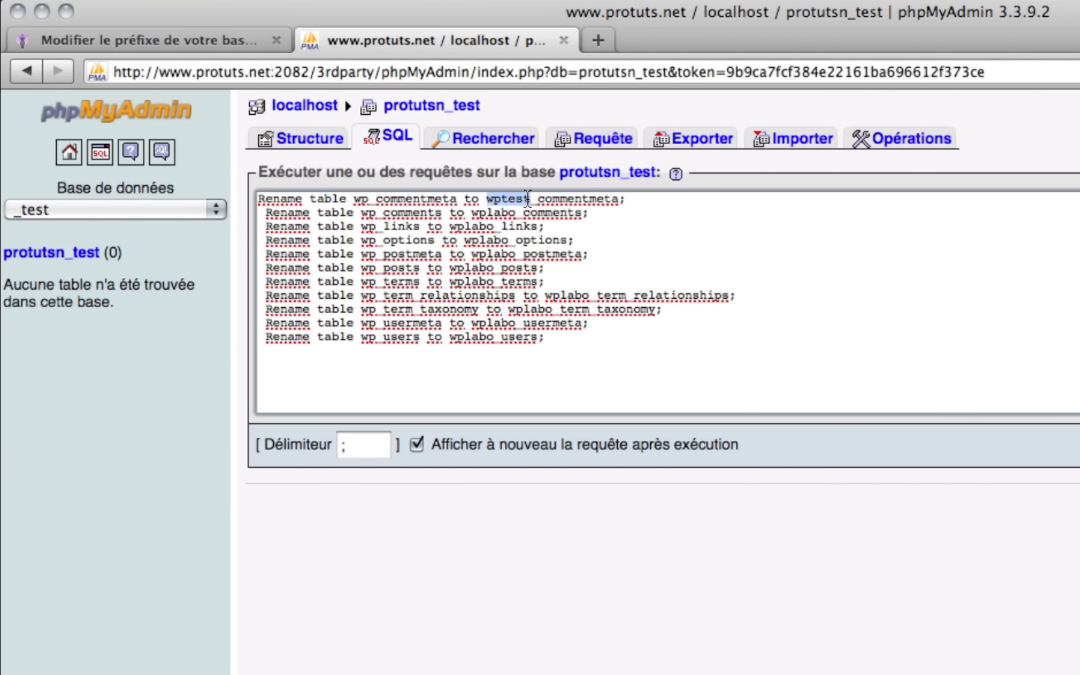
double_click(489, 212)
key(super+v)
double_click(471, 226)
key(super+v)
double_click(485, 240)
key(super+v)
double_click(485, 253)
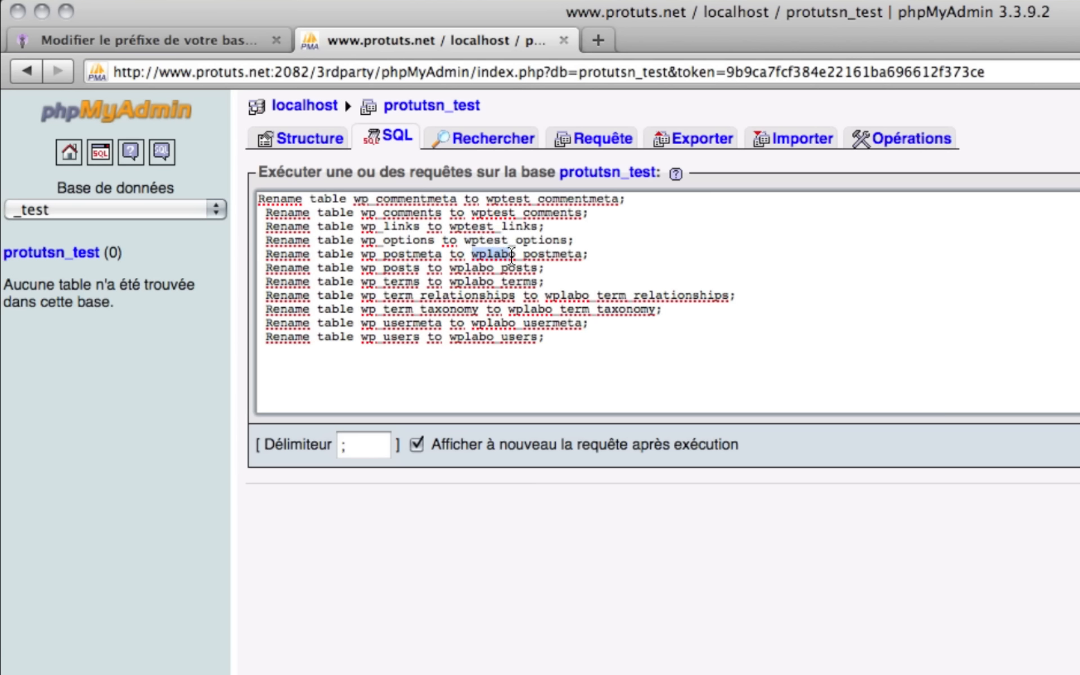
key(super+v)
Replace wplabo with wptest in the remaining statements, from posts through users.
drag(450, 267, 494, 268)
key(super+v)
double_click(470, 281)
key(super+v)
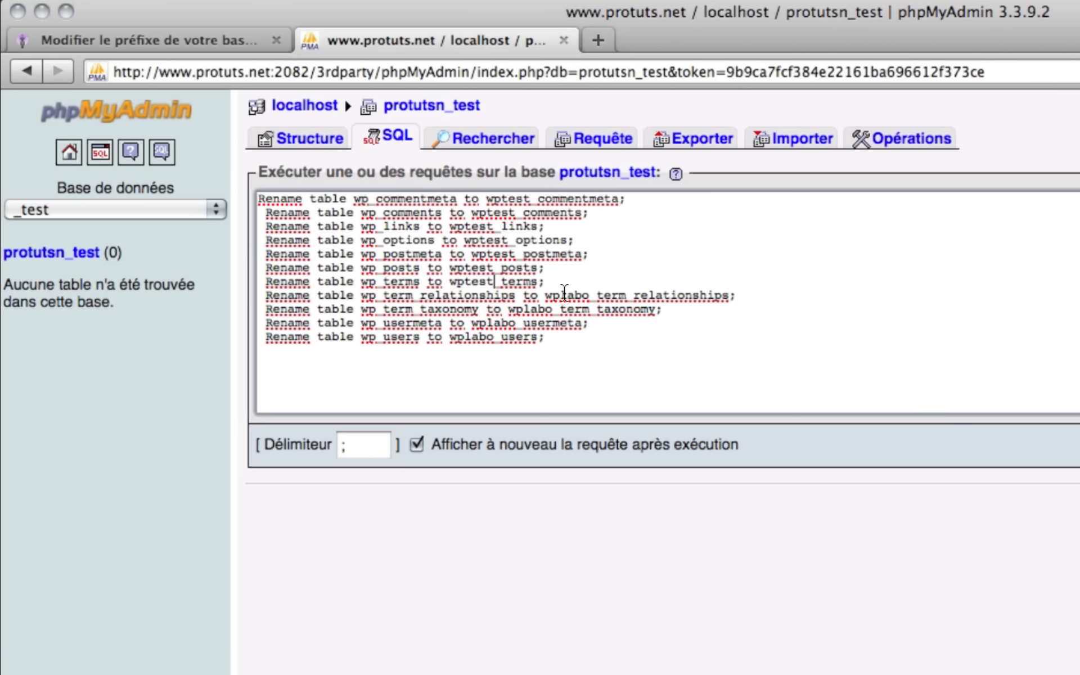
double_click(560, 295)
key(super+v)
double_click(530, 308)
key(super+v)
double_click(492, 323)
key(super+v)
double_click(431, 313)
key(super+v)
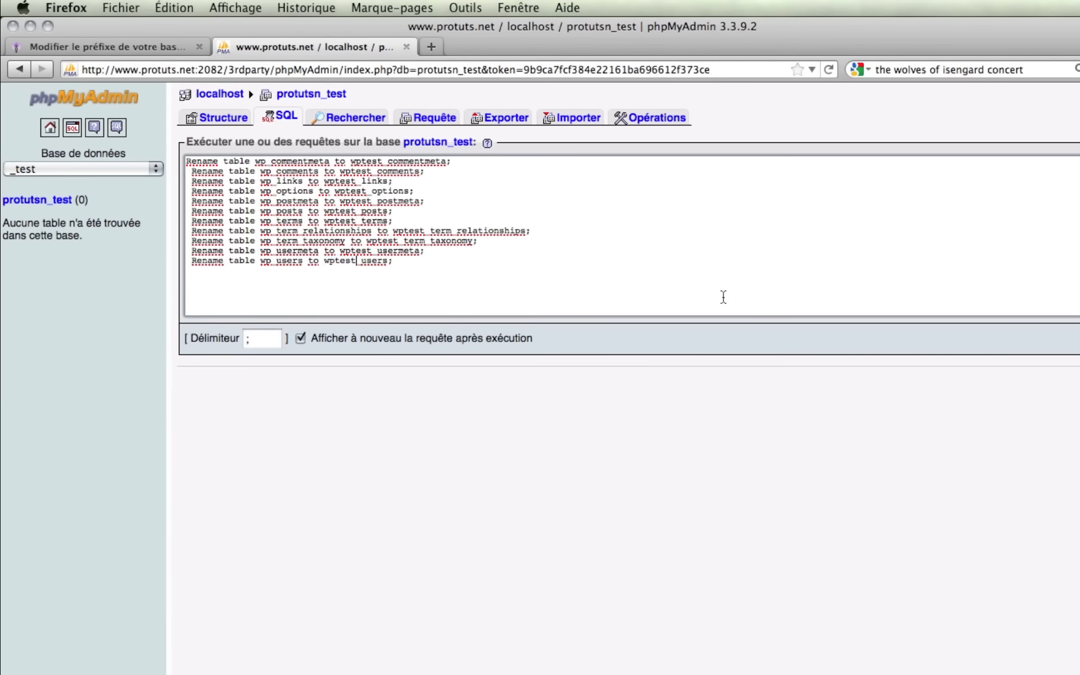
Execute the eleven rename queries and reload the protutsn_test table list.
click(1078, 340)
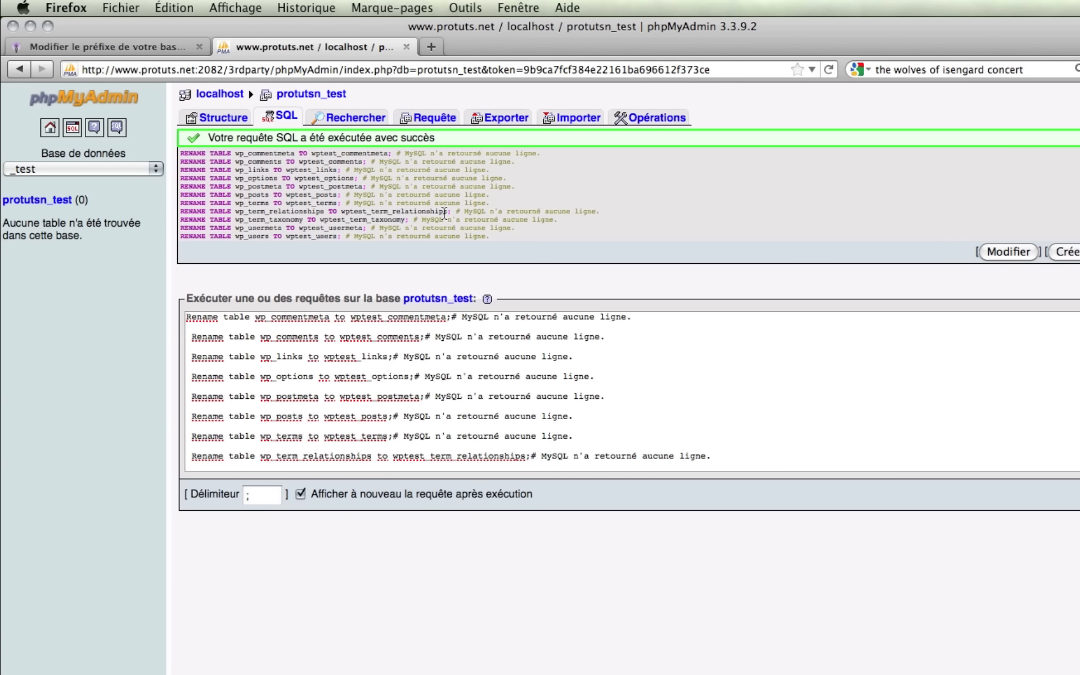
click(37, 200)
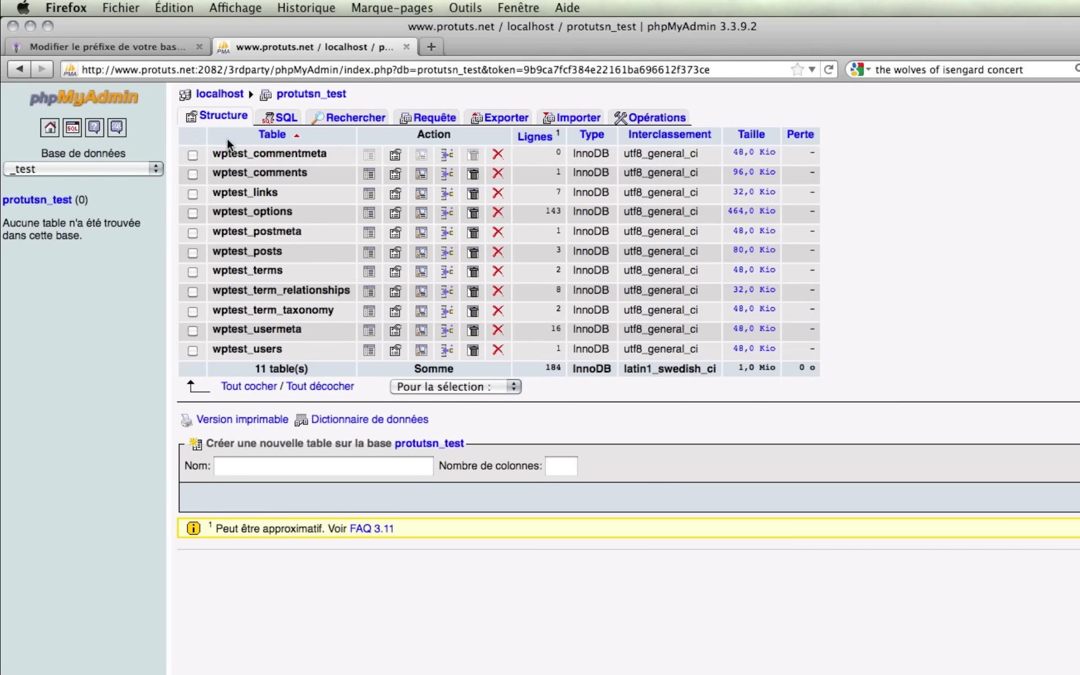
click(167, 48)
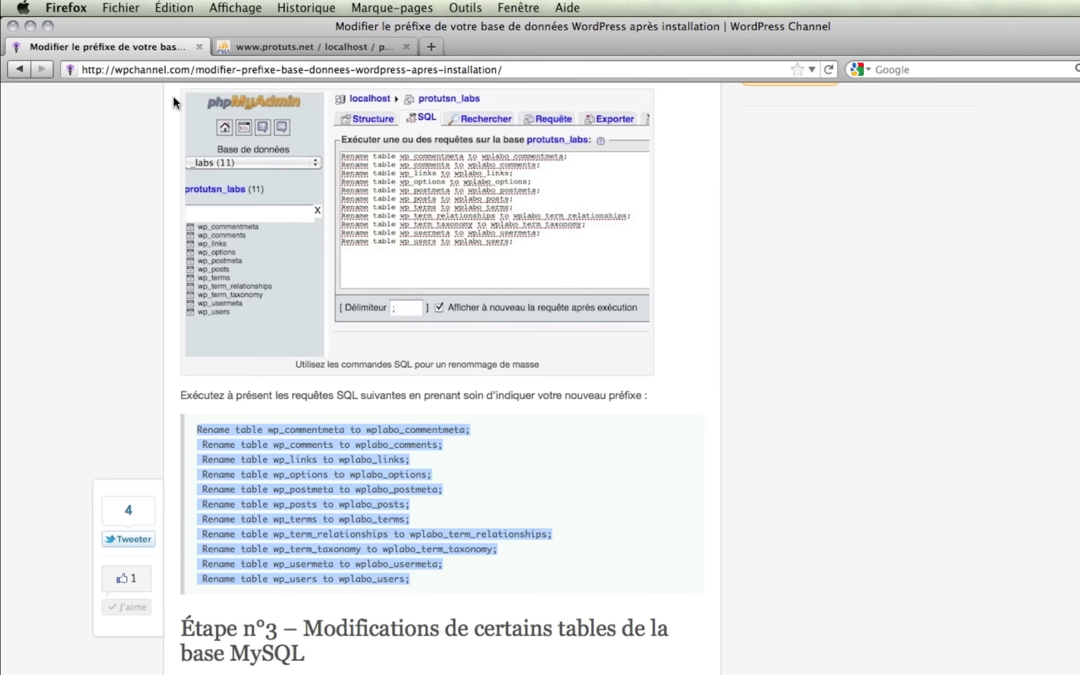
Scroll the tutorial to Étape n°3, then browse the wptest_options table rows.
scroll(150, 304, down, 10)
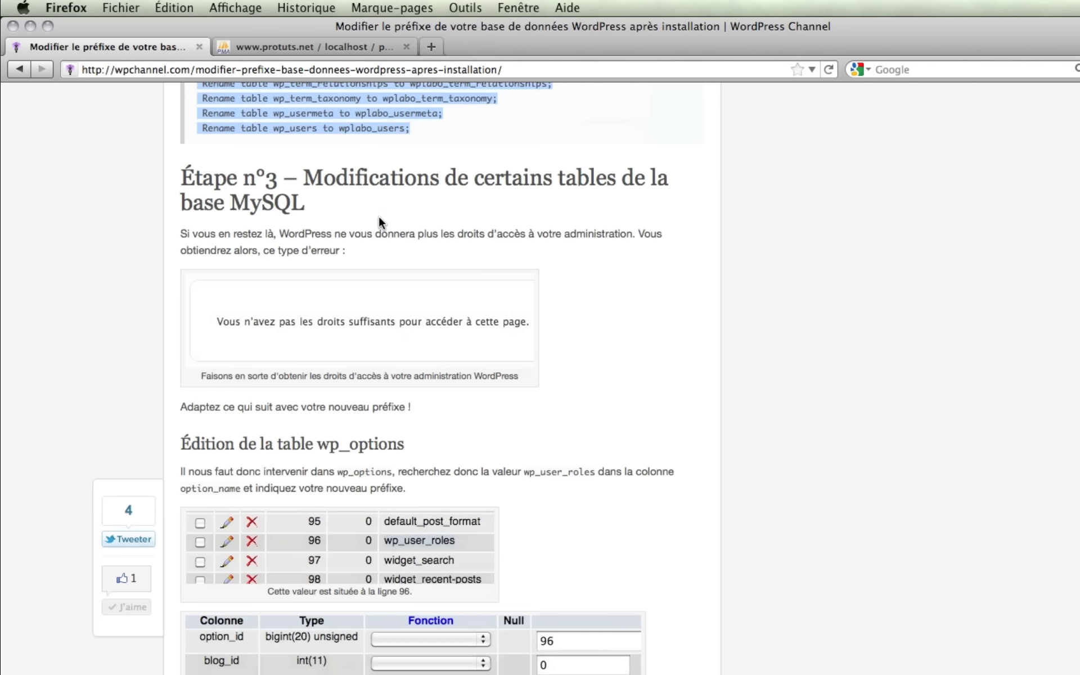
scroll(324, 245, down, 4)
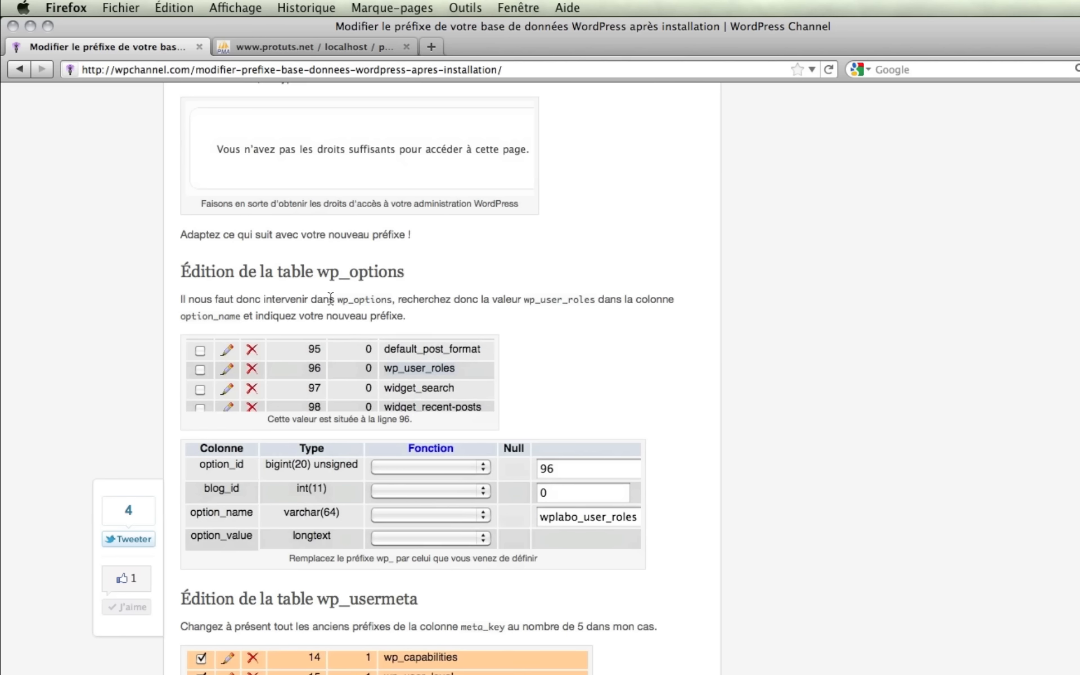
click(298, 45)
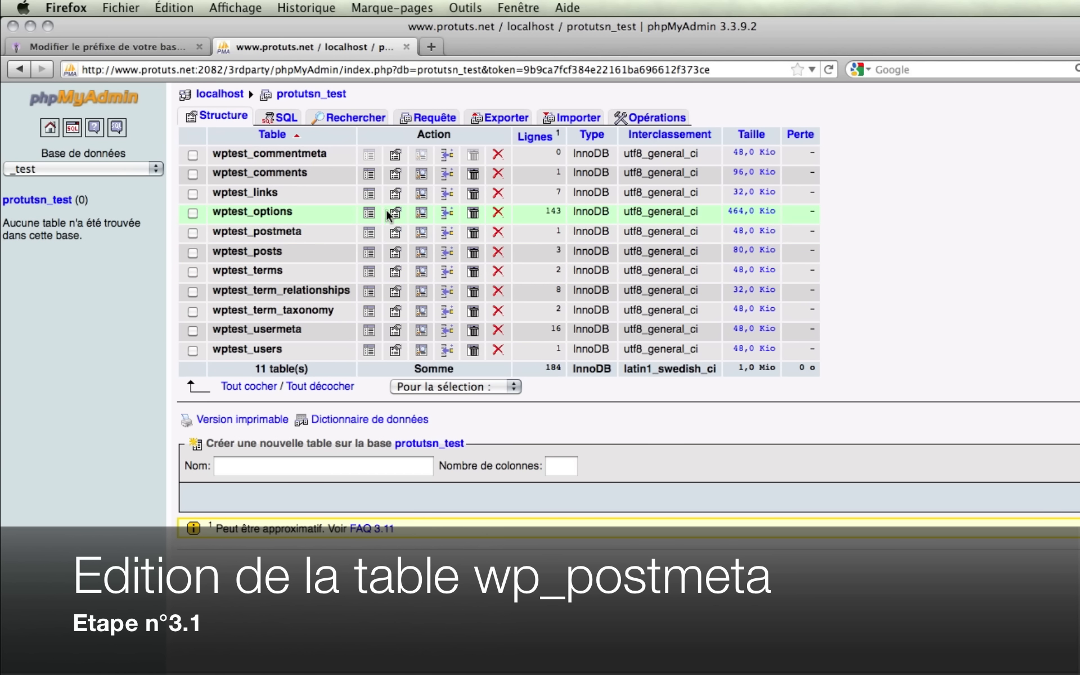
click(368, 215)
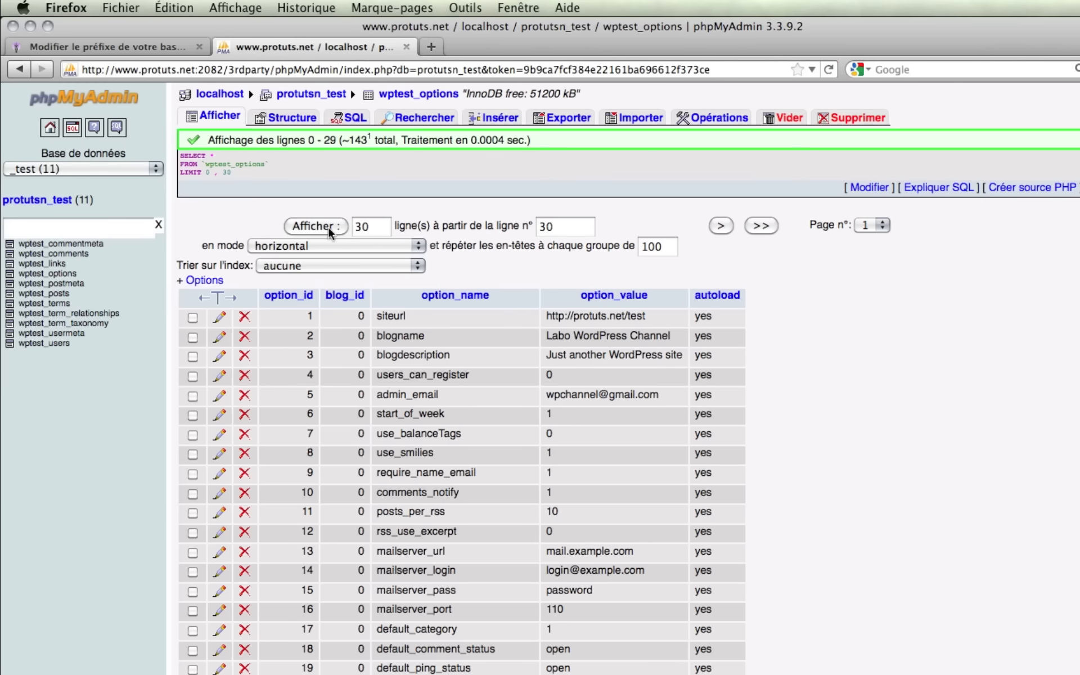
Copy the option name wp_user_roles from the tutorial article.
scroll(328, 228, down, 4)
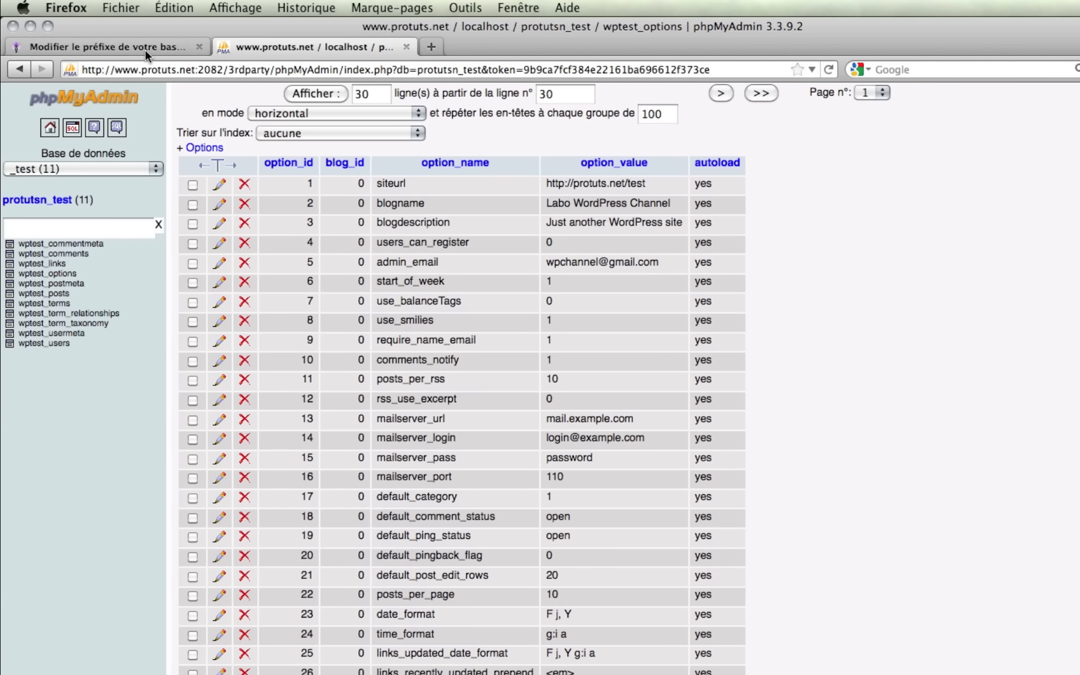
click(146, 49)
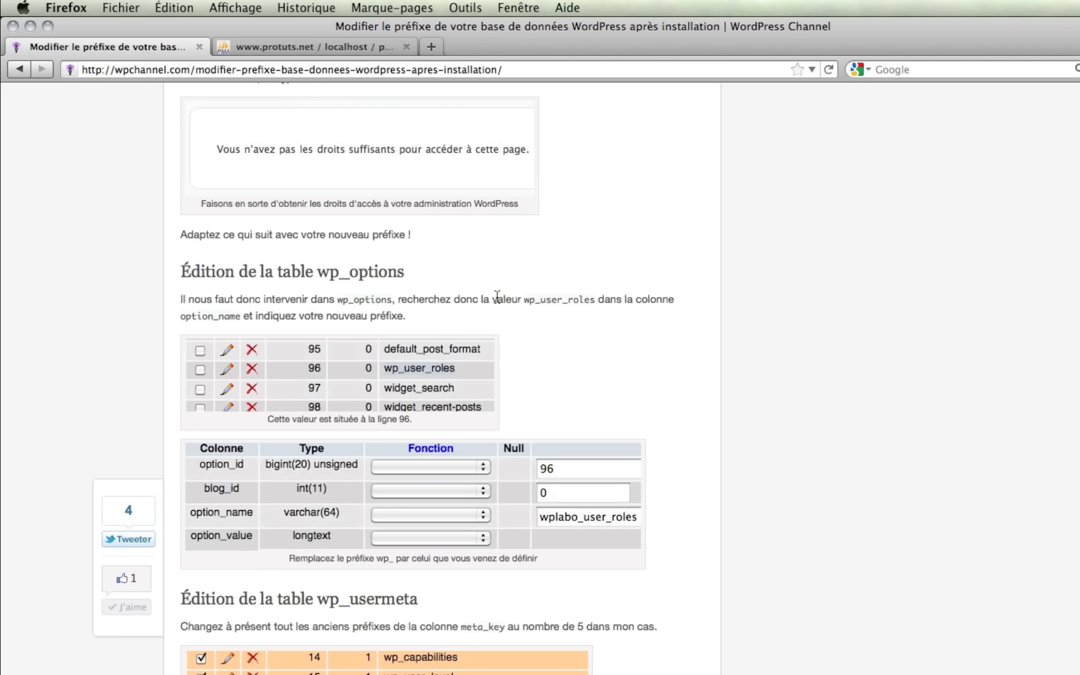
drag(523, 299, 586, 303)
key(super+c)
Show 100 rows per page in wptest_options and open row 96, wp_user_roles, for editing.
click(339, 48)
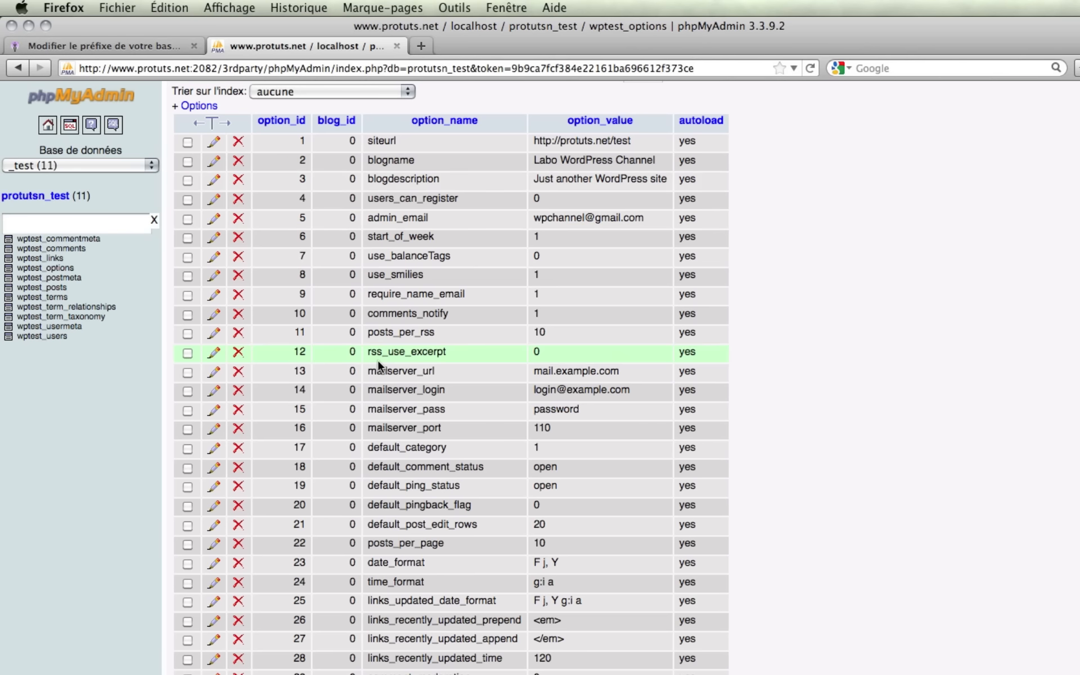
scroll(472, 593, down, 3)
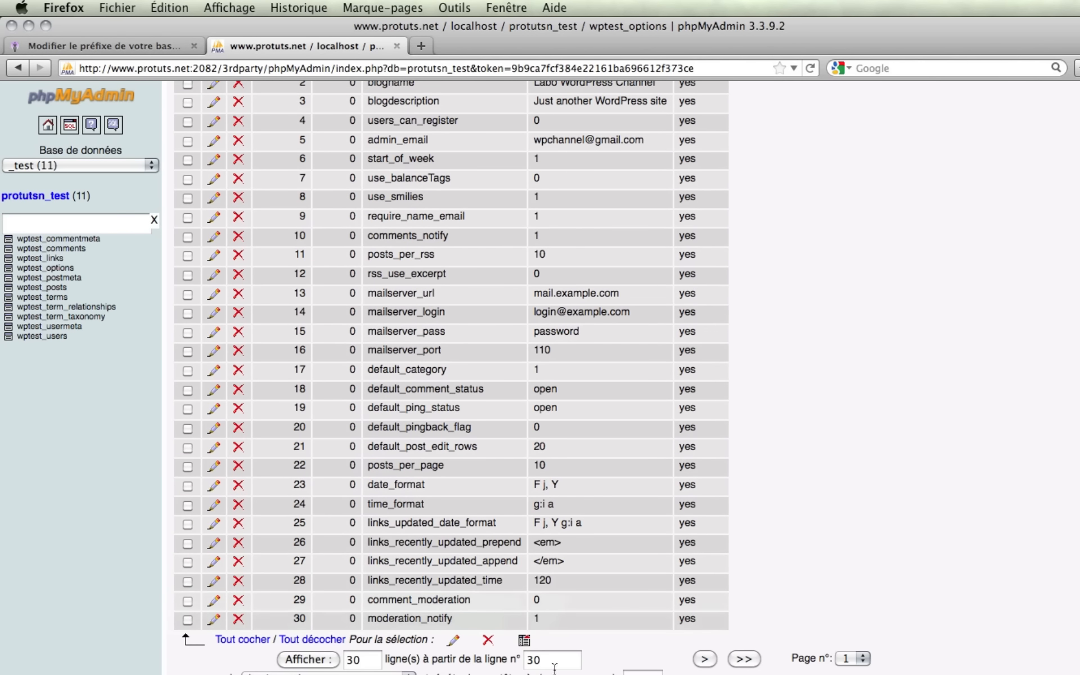
double_click(373, 663)
text(100)
key(Return)
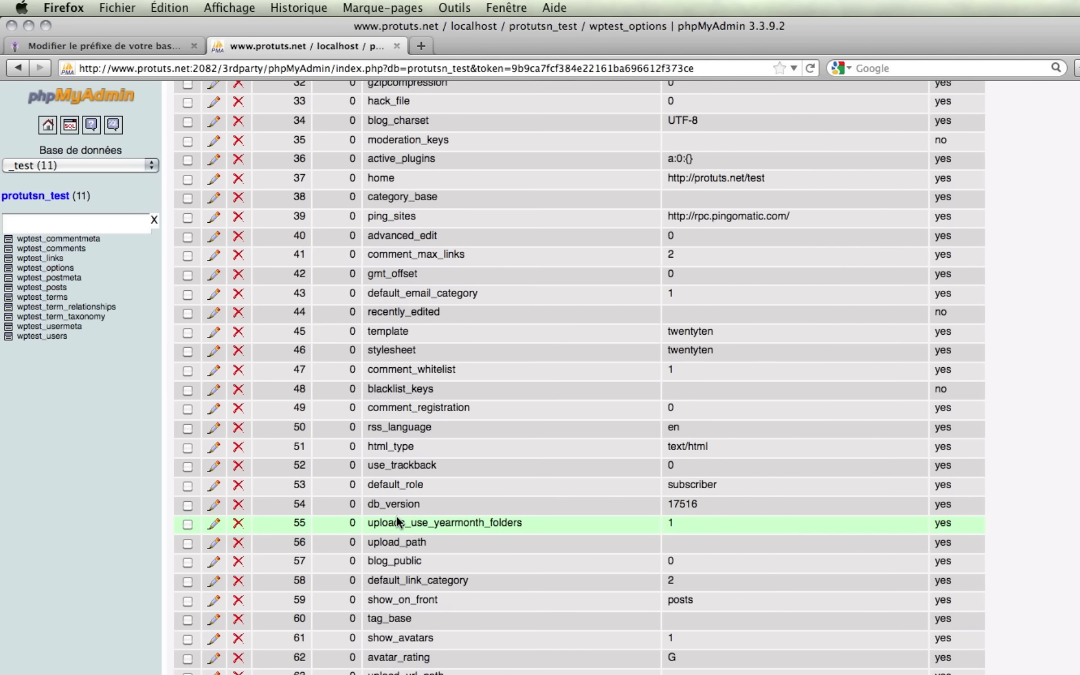
scroll(397, 515, down, 20)
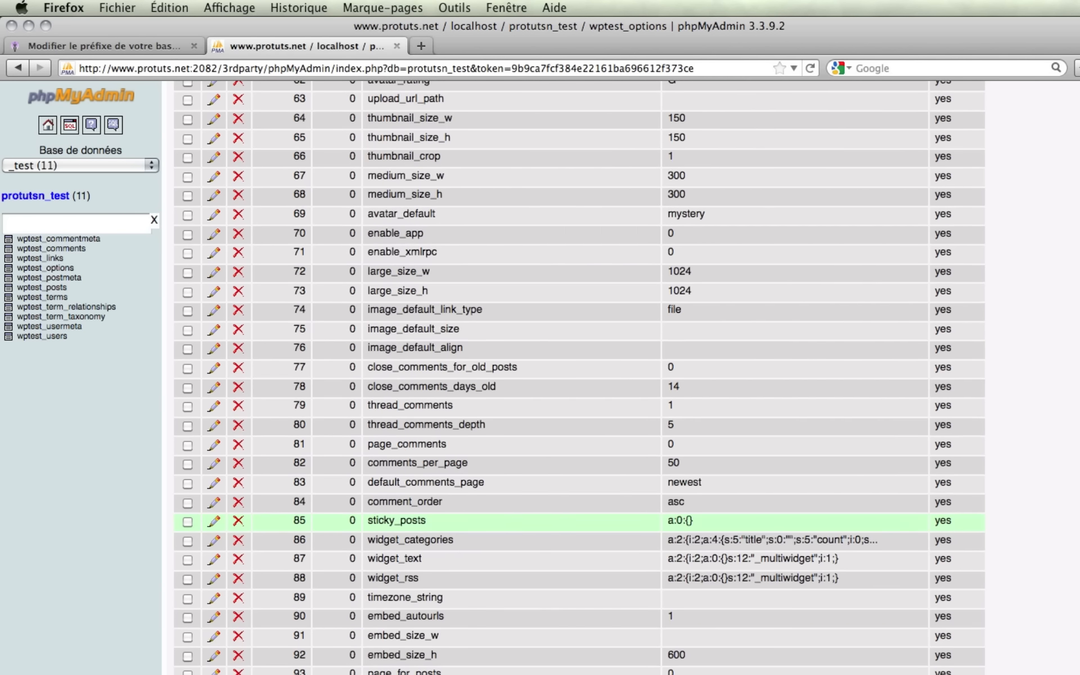
scroll(404, 576, down, 4)
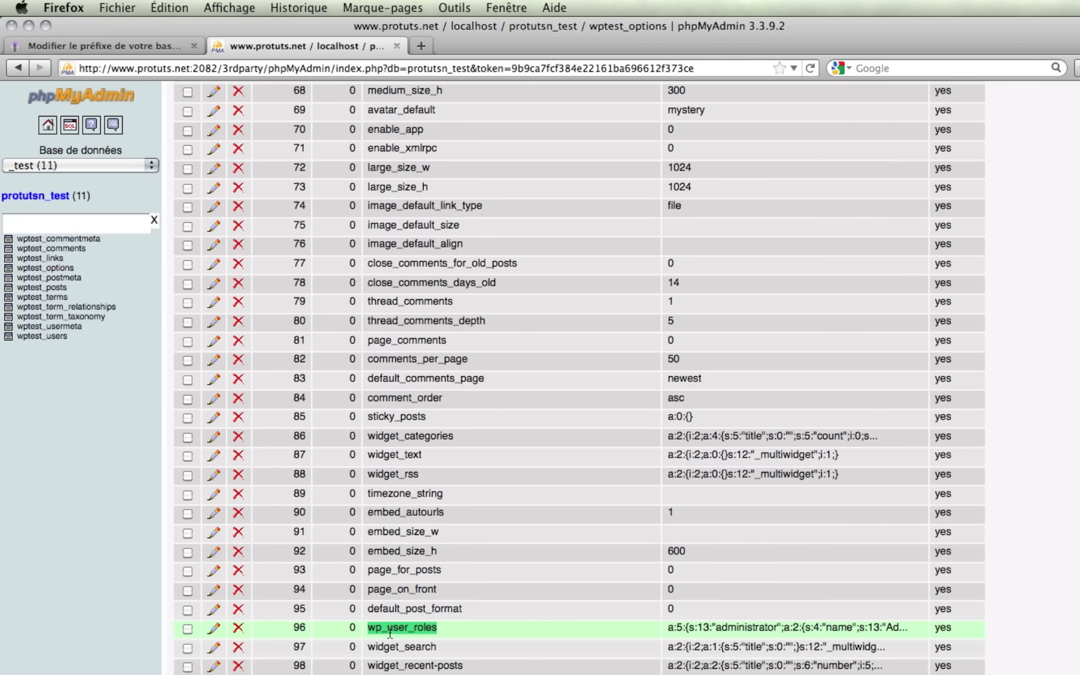
click(213, 627)
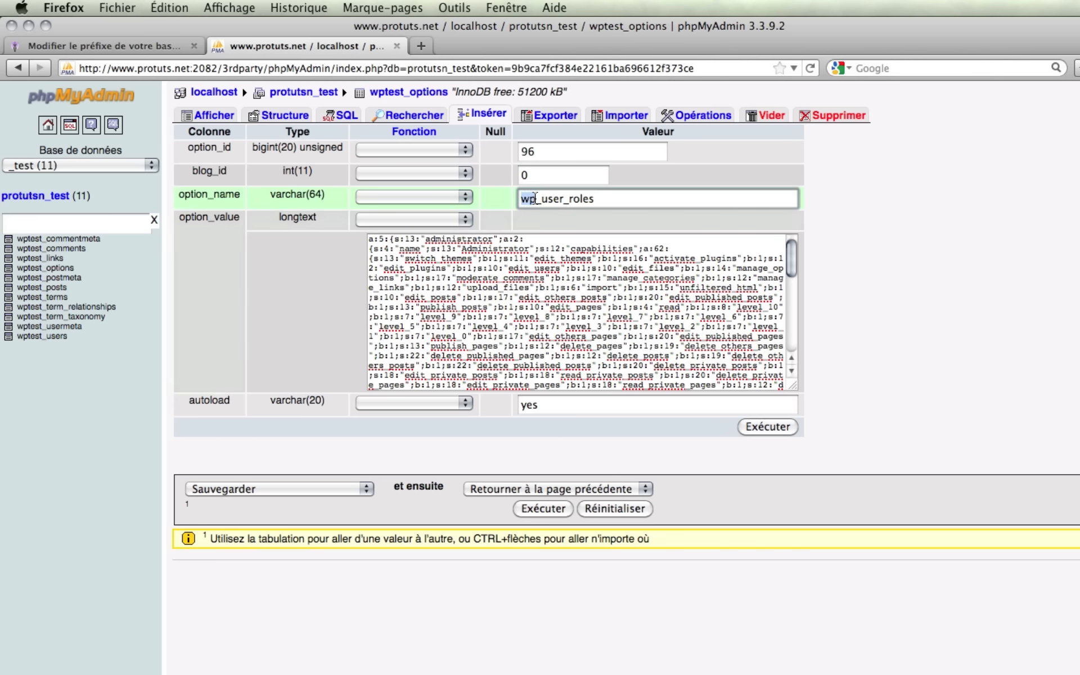
Rename the option wp_user_roles to wptest_user_roles and save it.
click(529, 199)
text(test_user_roles)
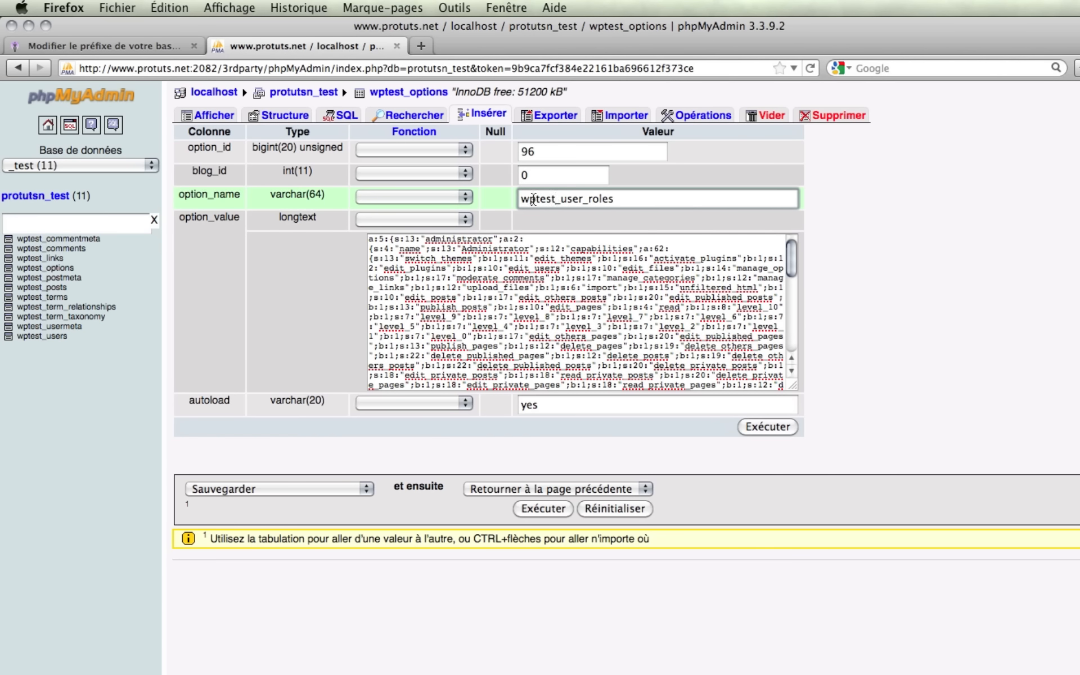
click(766, 426)
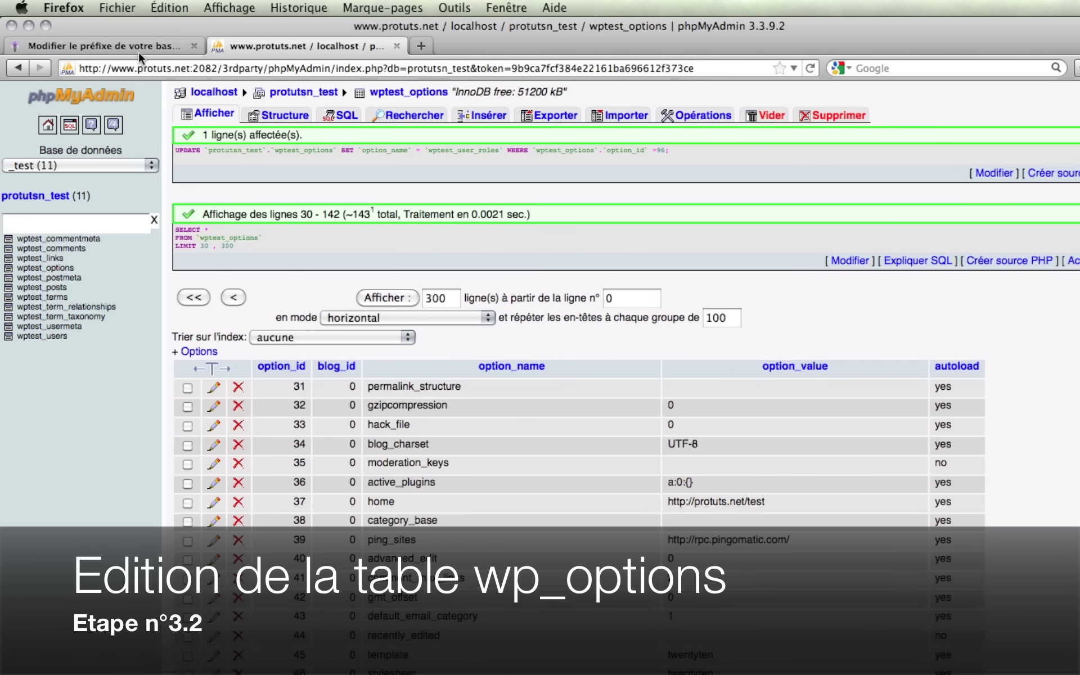
Read further through the tutorial, then return to the phpMyAdmin table view.
click(138, 51)
scroll(106, 513, down, 3)
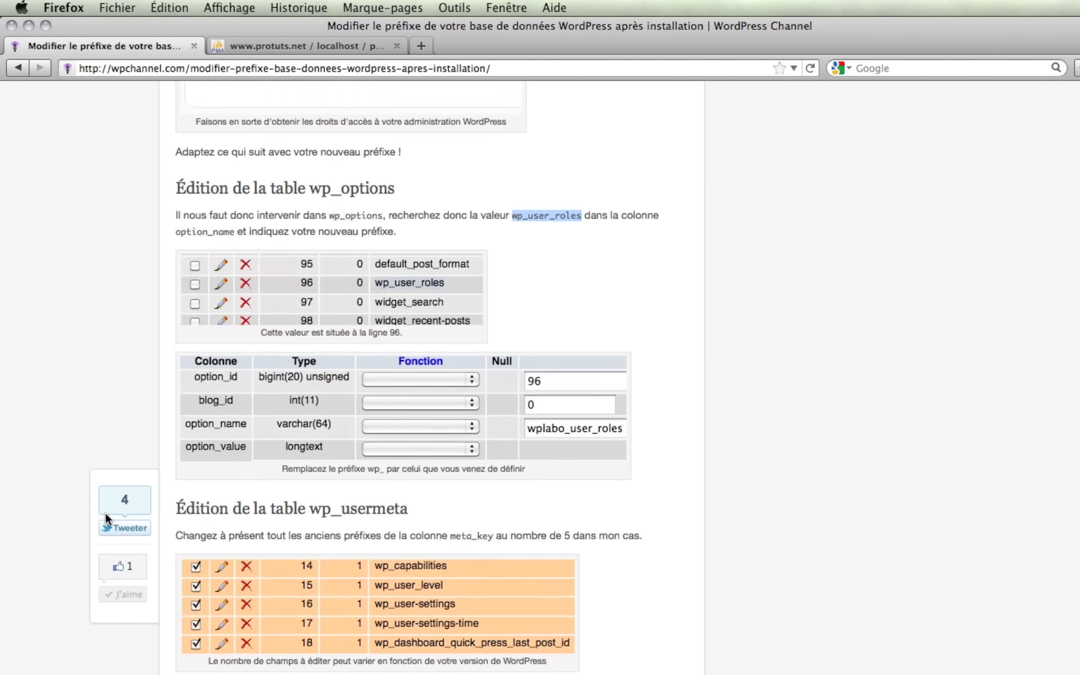
scroll(106, 513, down, 1)
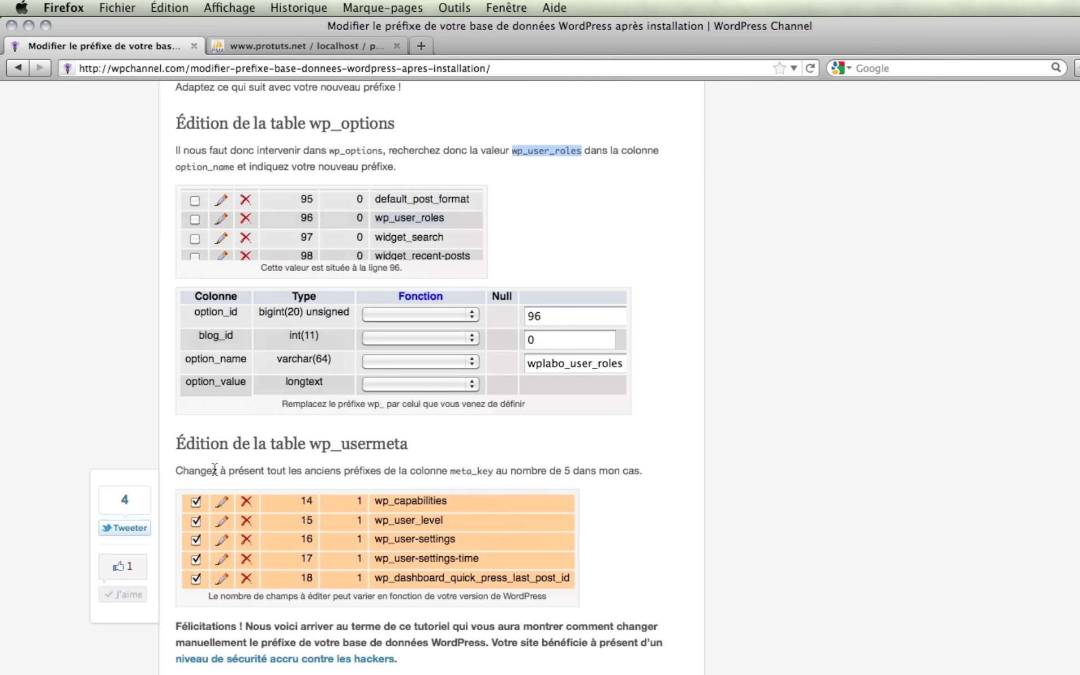
scroll(216, 471, down, 1)
click(302, 49)
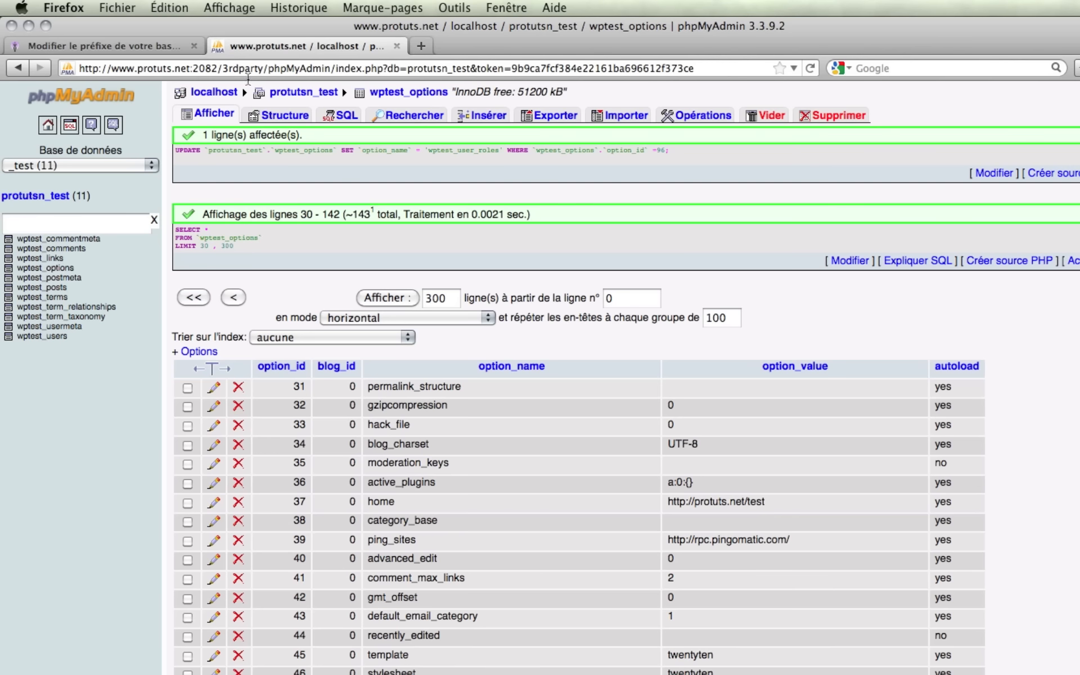
In wptest_usermeta, rename row 14's meta_key from wp_capabilities to wptest_capabilities and save.
click(73, 329)
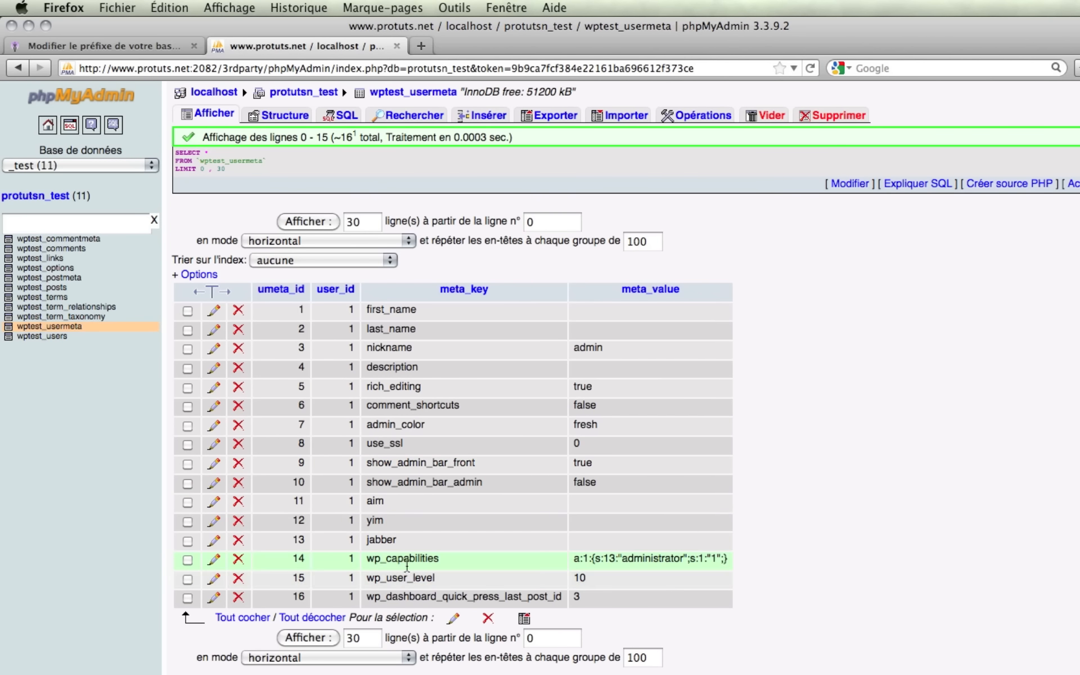
drag(367, 561, 412, 599)
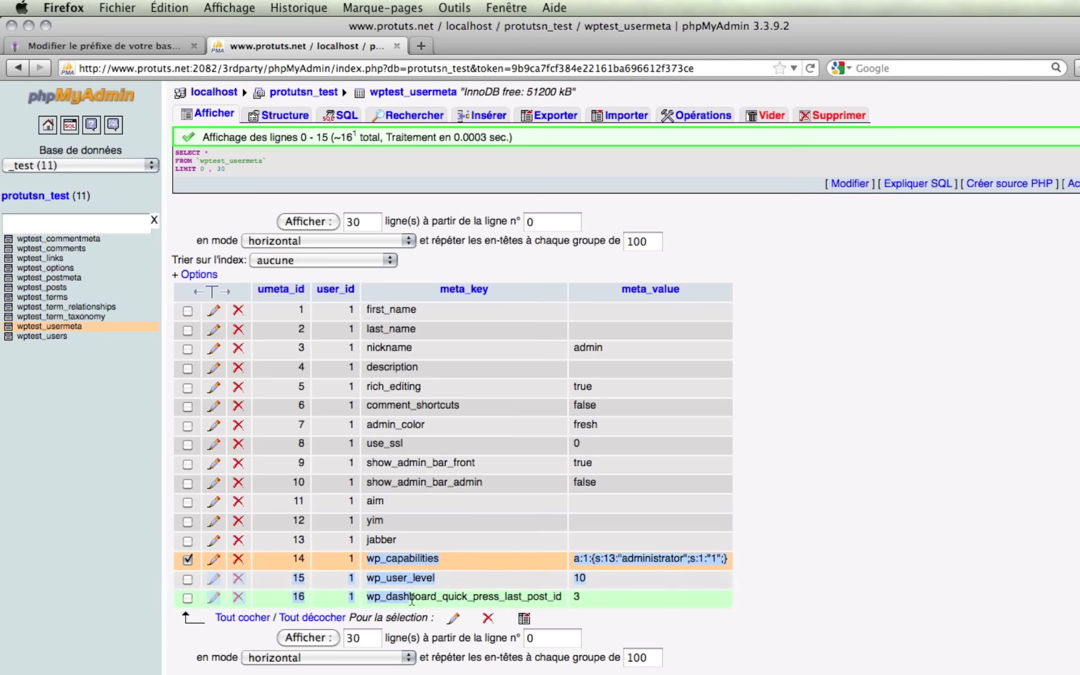
scroll(419, 585, down, 2)
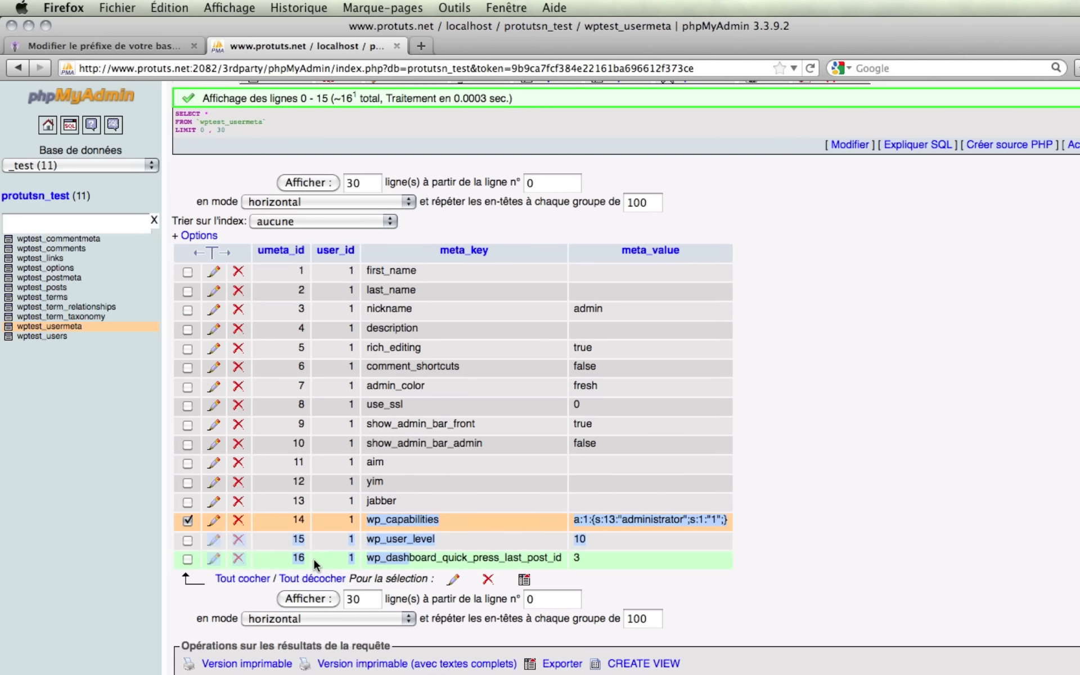
click(212, 520)
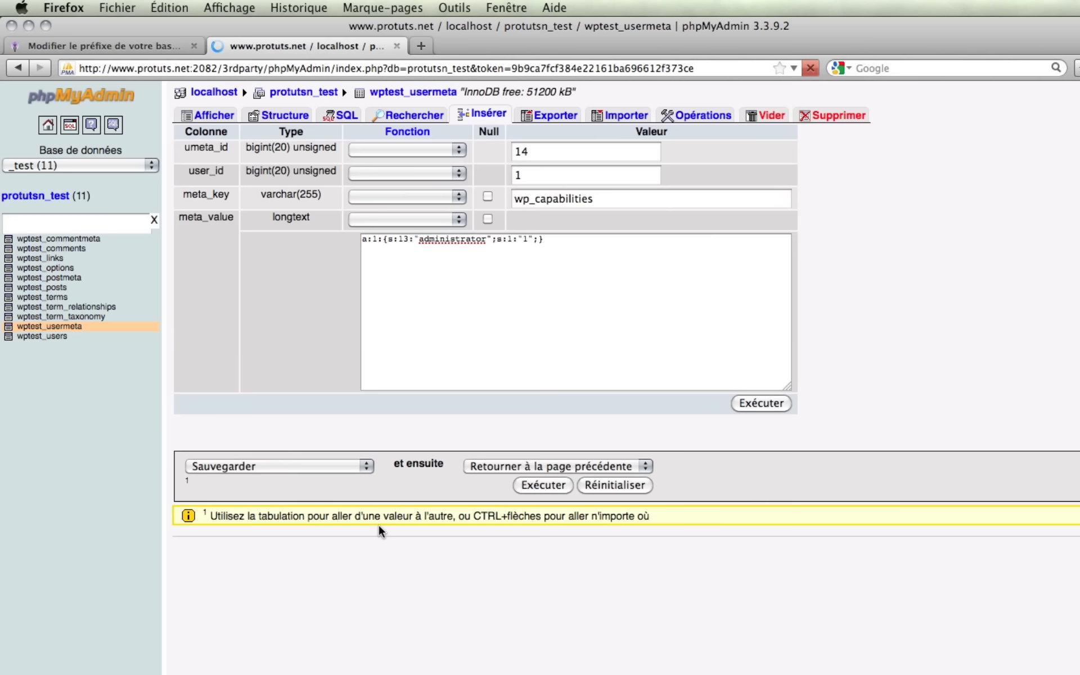
double_click(520, 200)
key(super+v)
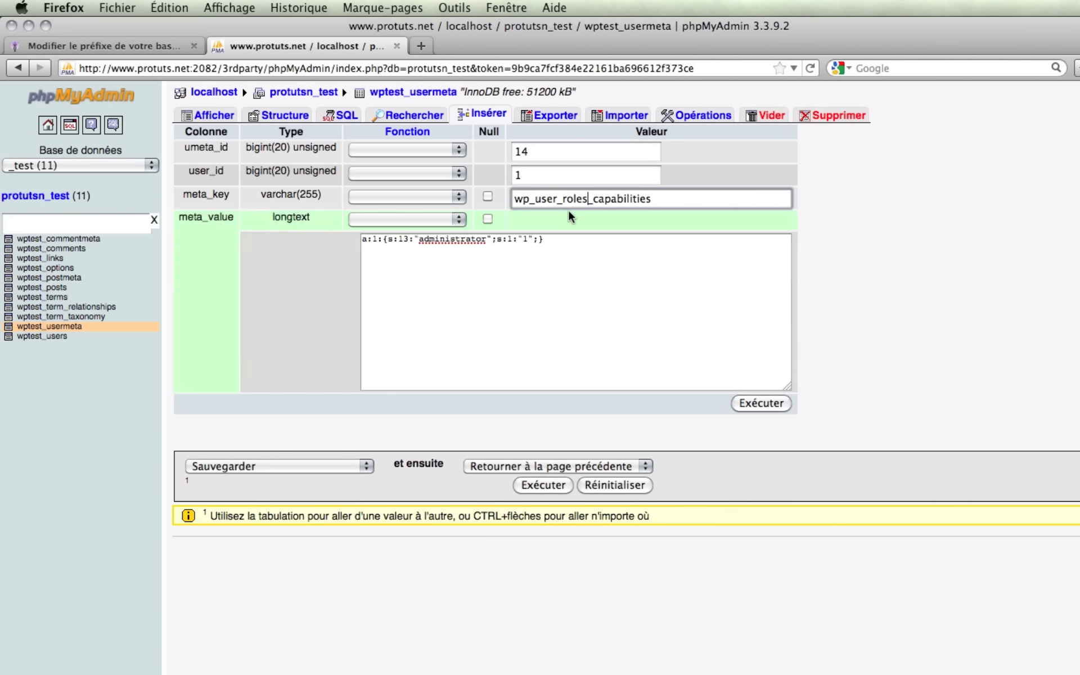
key(super+z)
text(wptest)
double_click(531, 198)
click(754, 402)
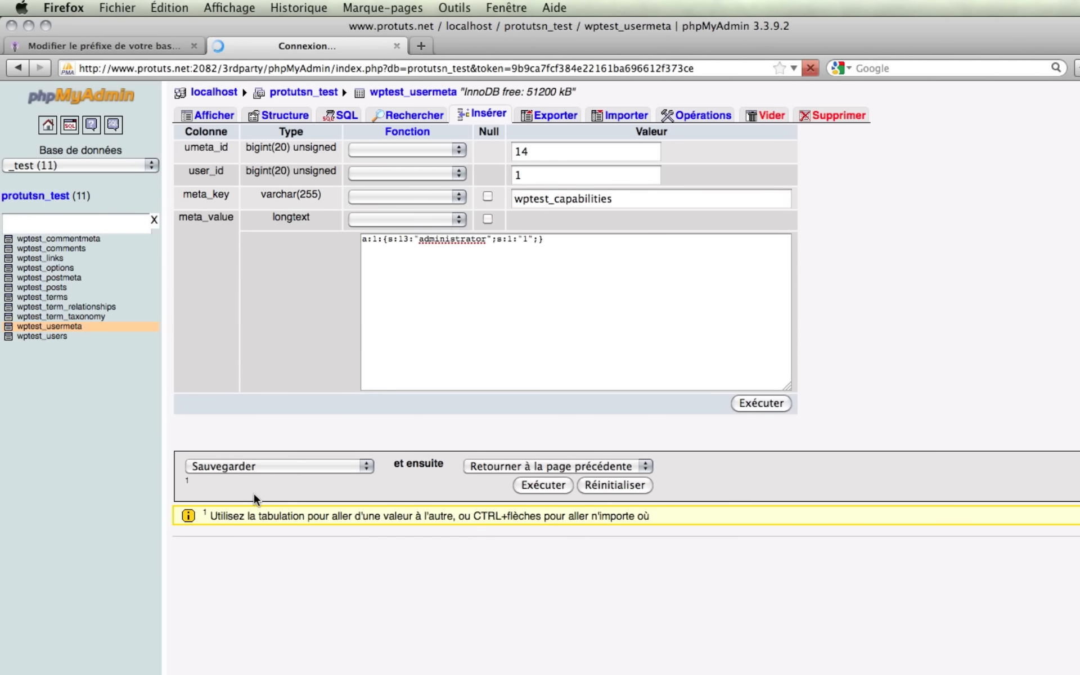
click(213, 656)
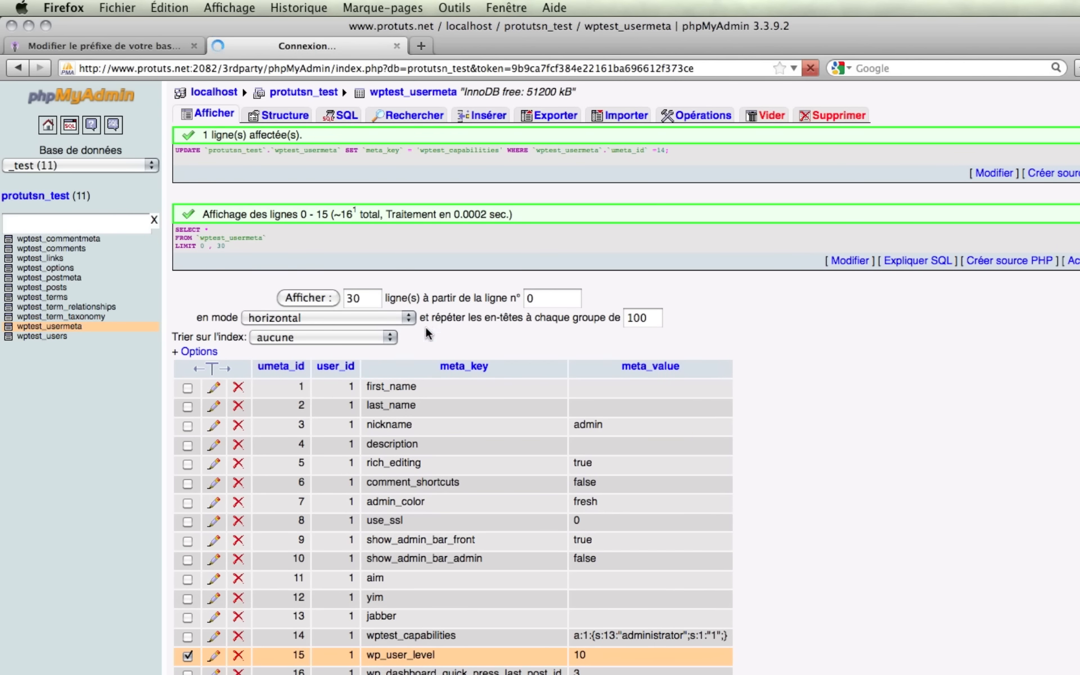
Rename usermeta rows 15 and 16 to wptest_user_level and wptest_dashboard_quick_press_last_post_id.
click(522, 199)
text(test_user_level)
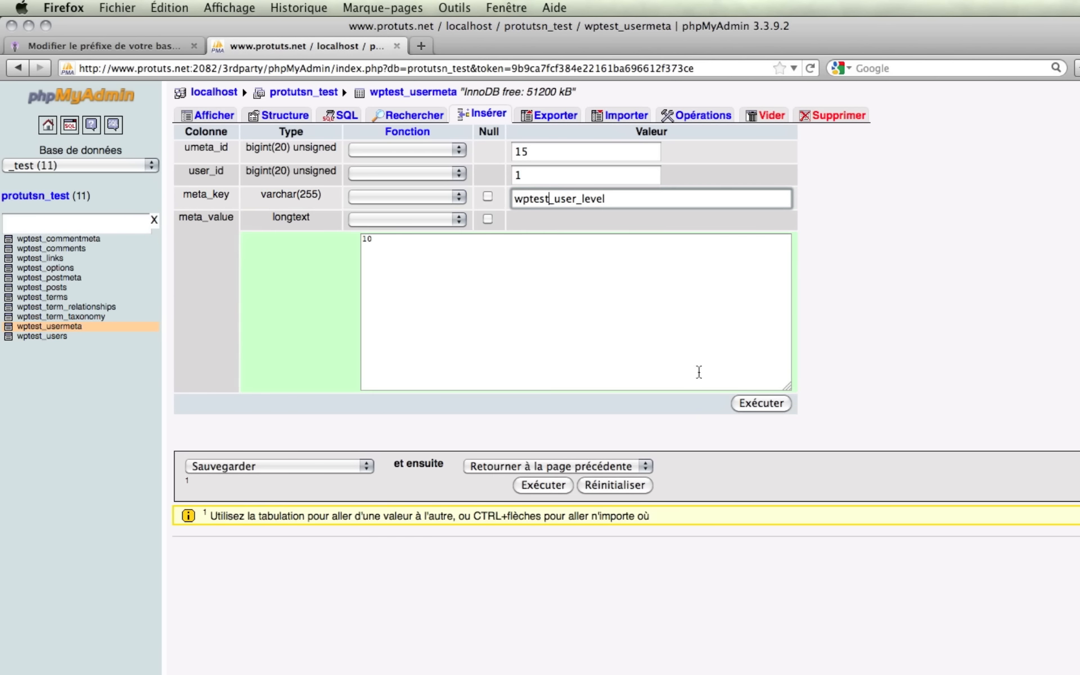
click(761, 404)
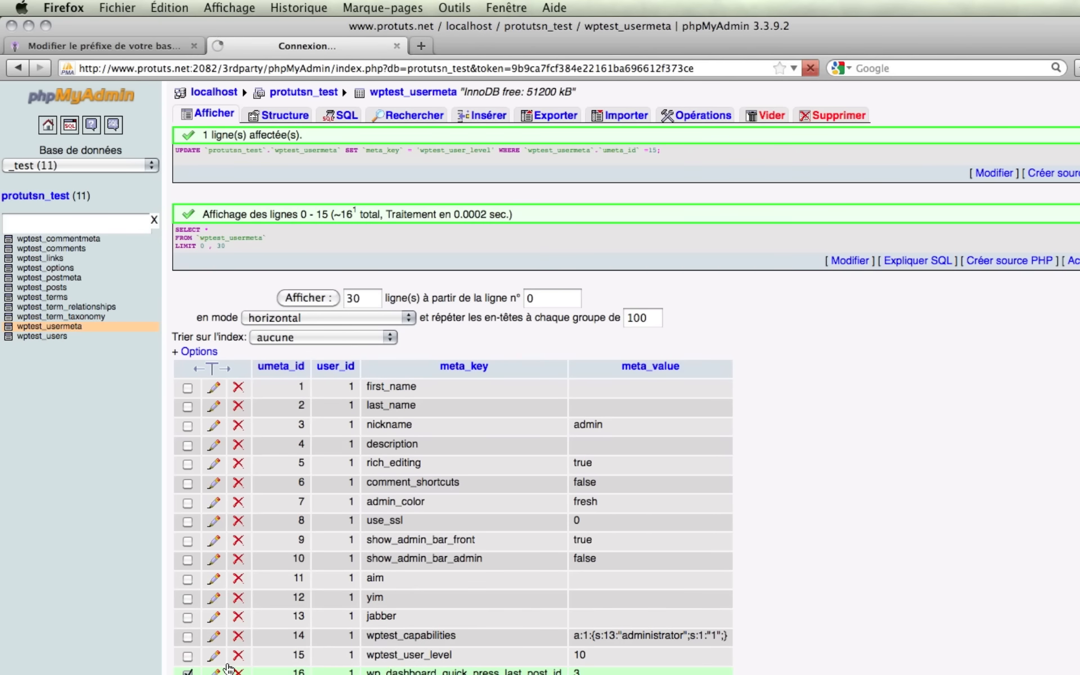
click(228, 668)
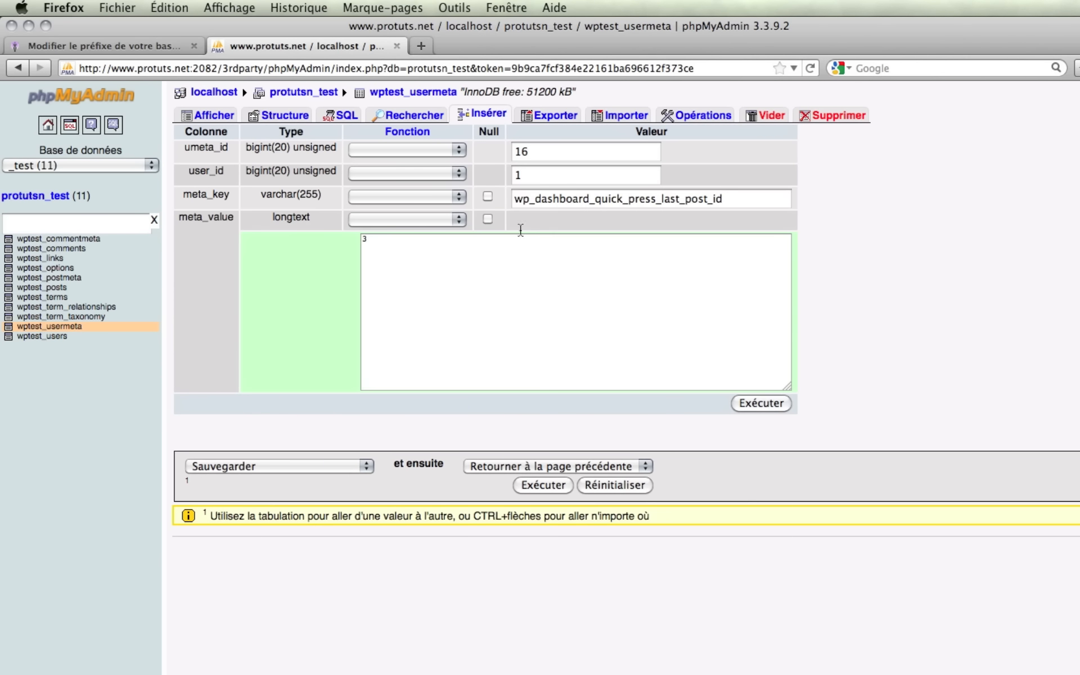
click(516, 202)
text(test)
click(781, 404)
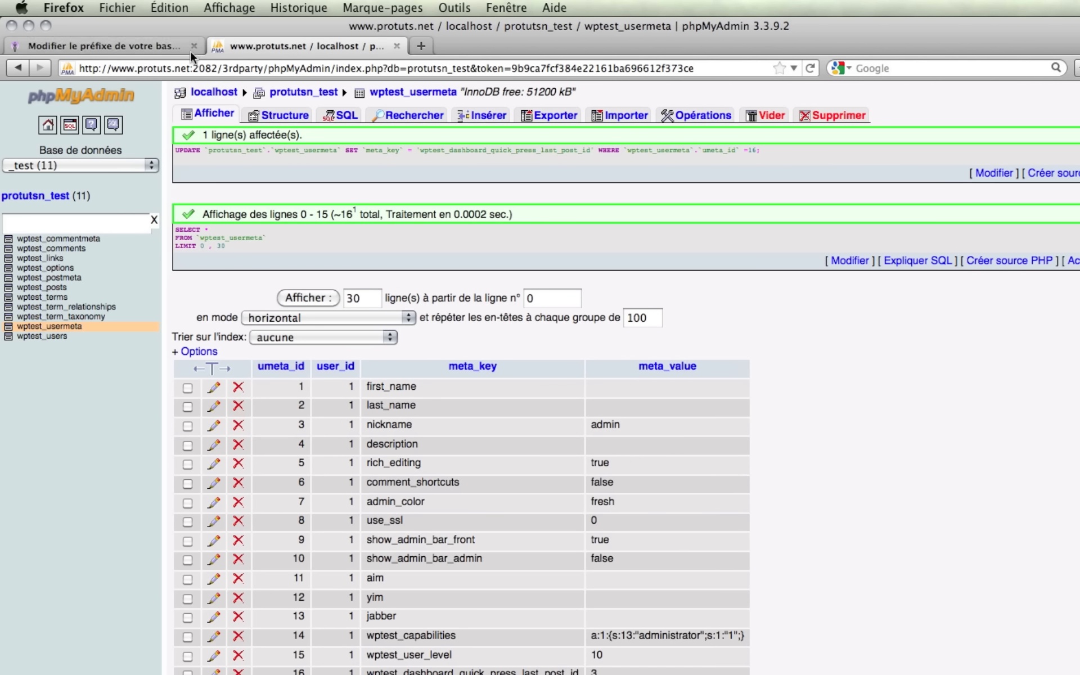
click(161, 46)
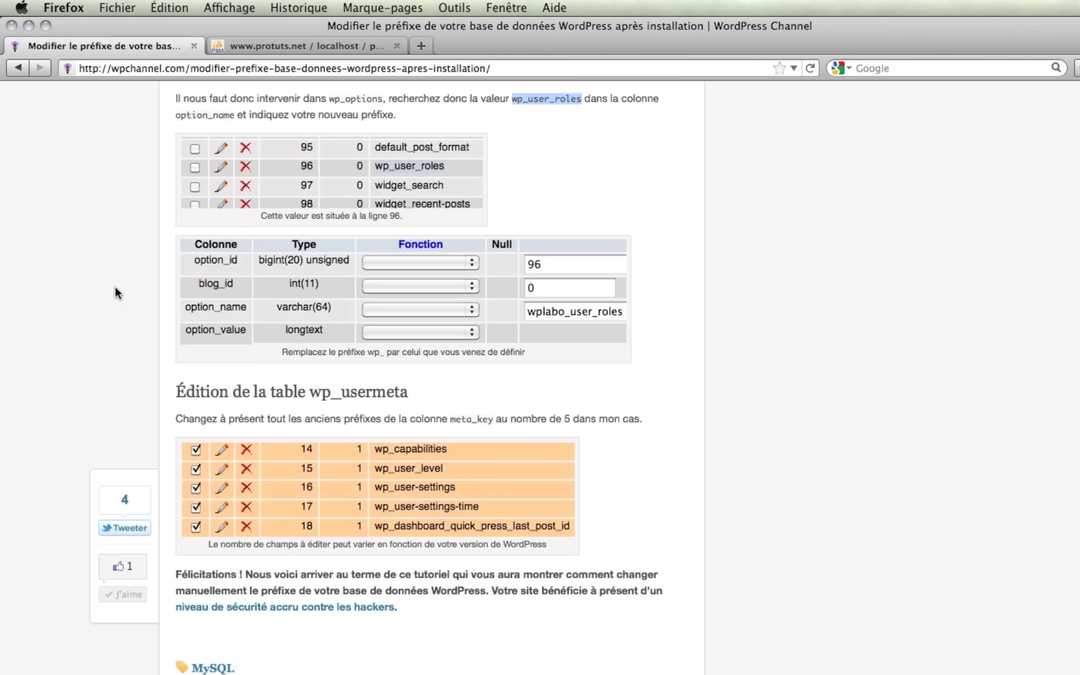
scroll(110, 404, up, 20)
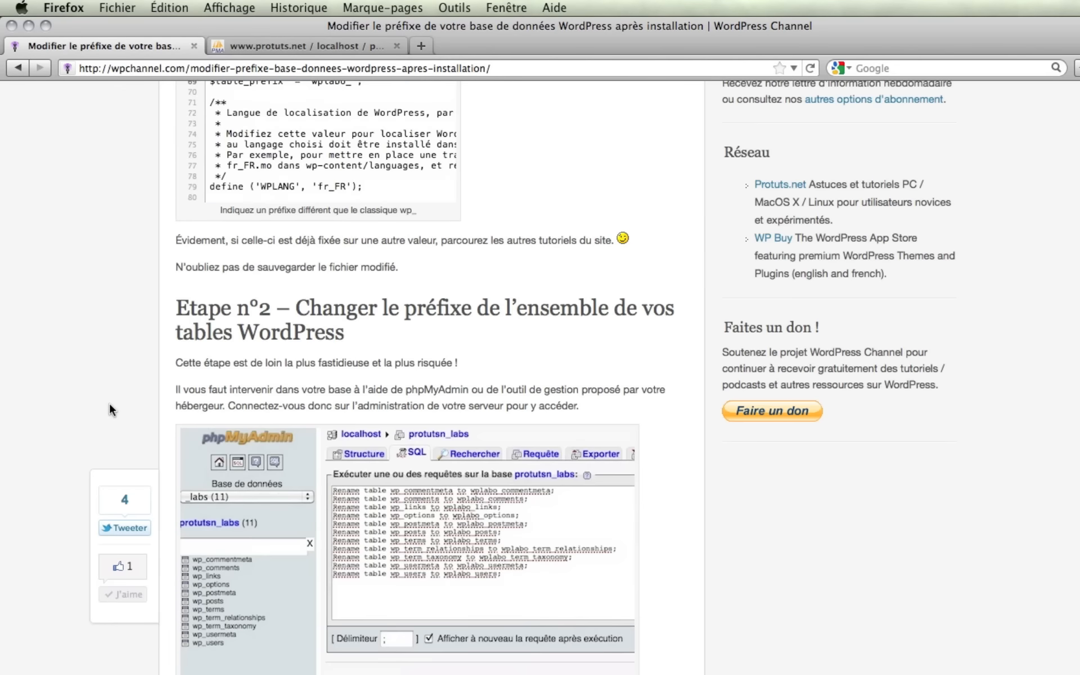
scroll(109, 403, up, 8)
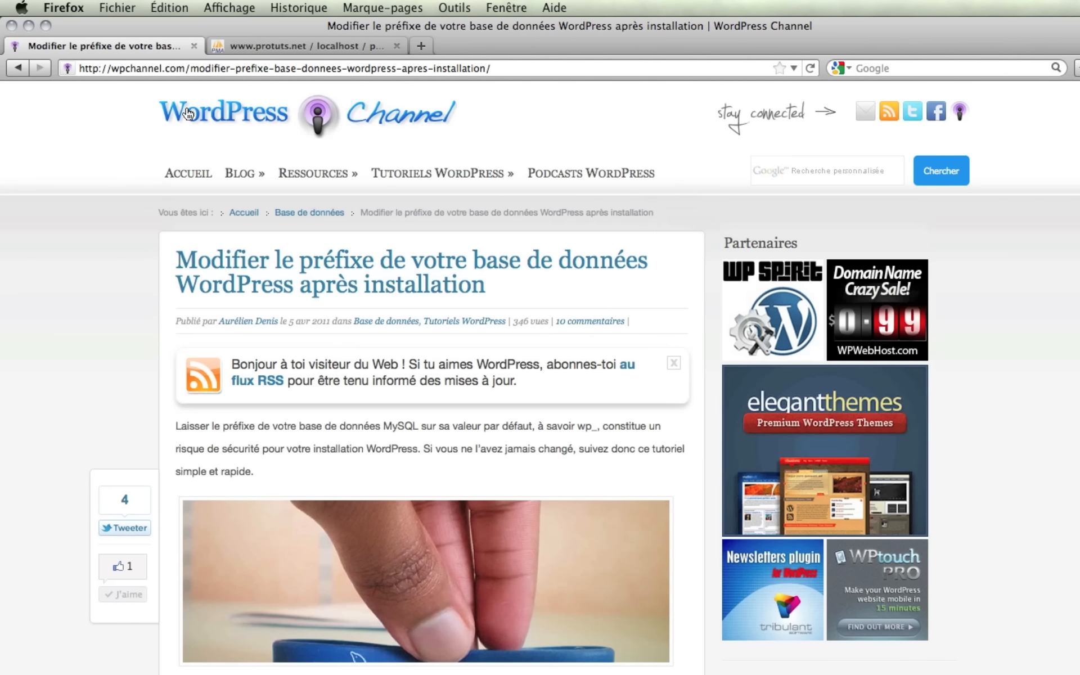
click(252, 49)
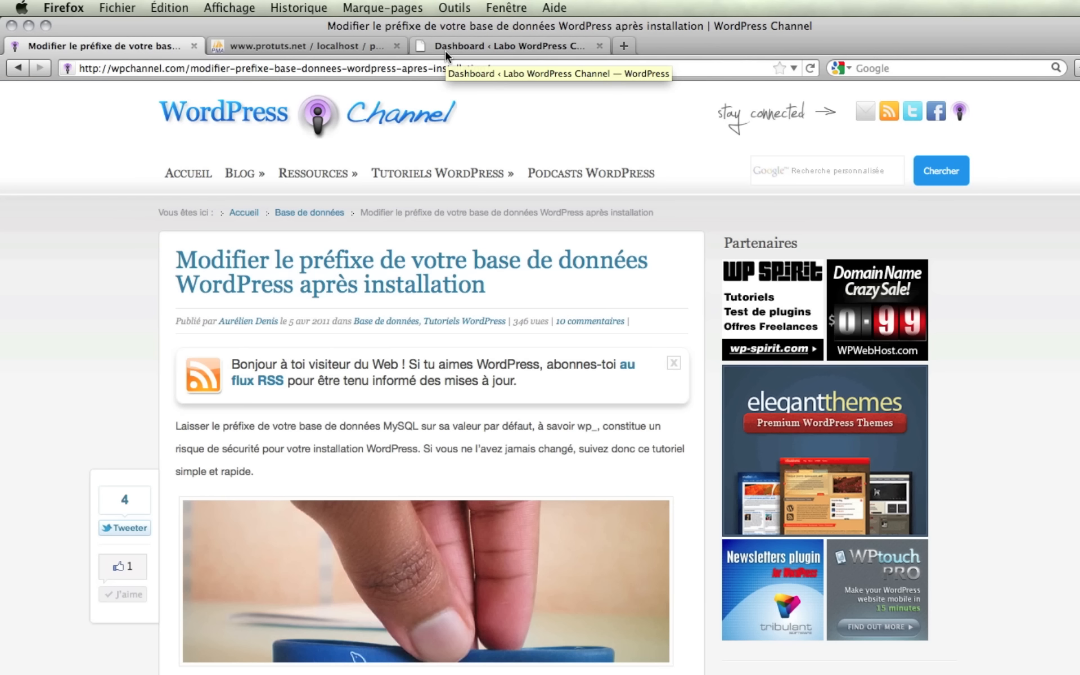
Verify the admin Dashboard loads, view the site's front page in a new tab, then show the desktop.
click(444, 49)
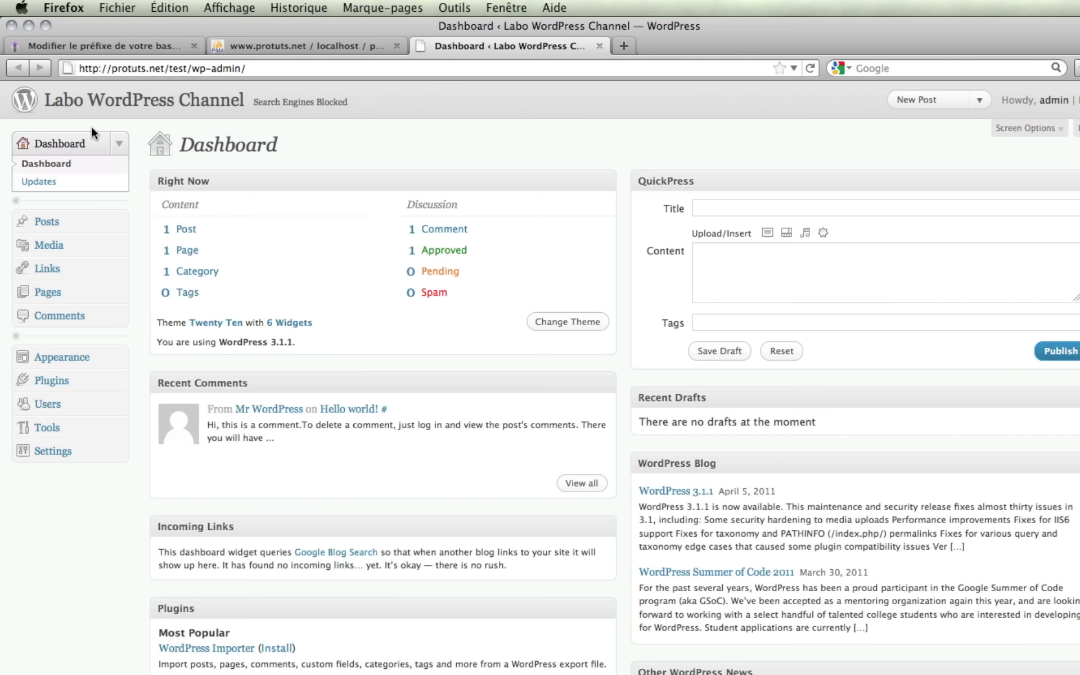
super+click(112, 107)
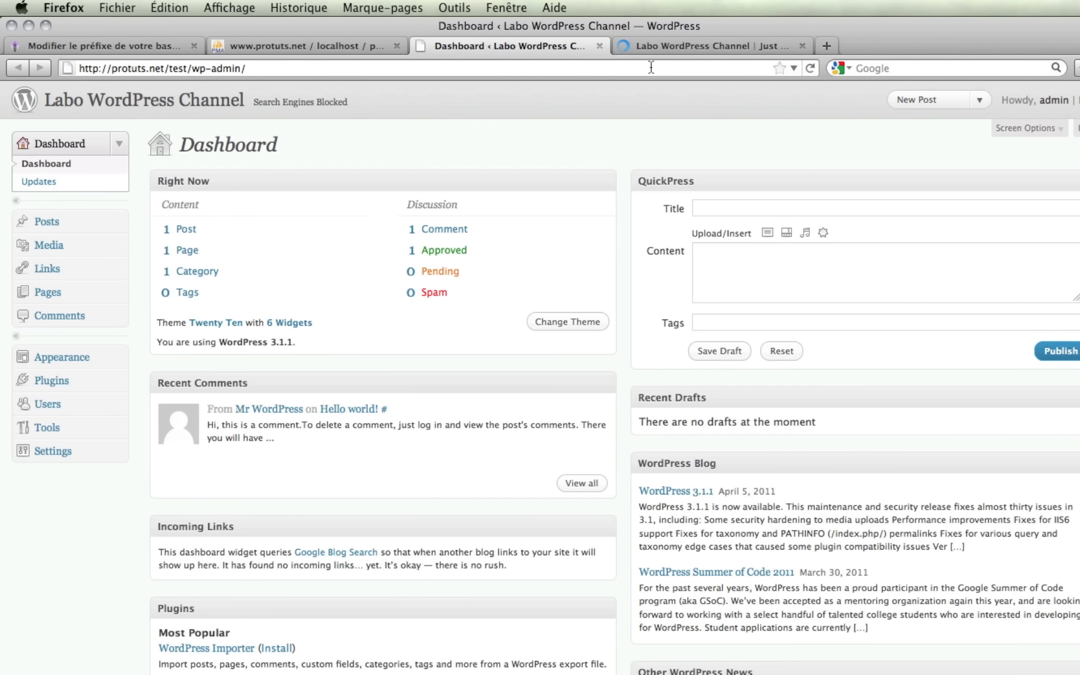
click(711, 48)
key(F11)
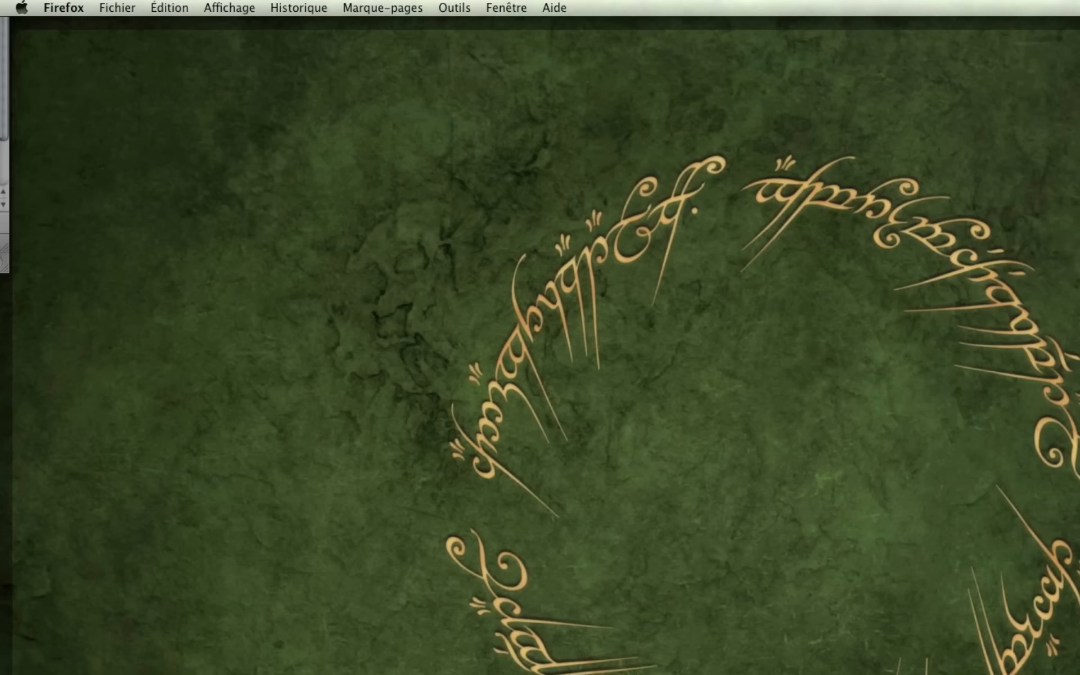